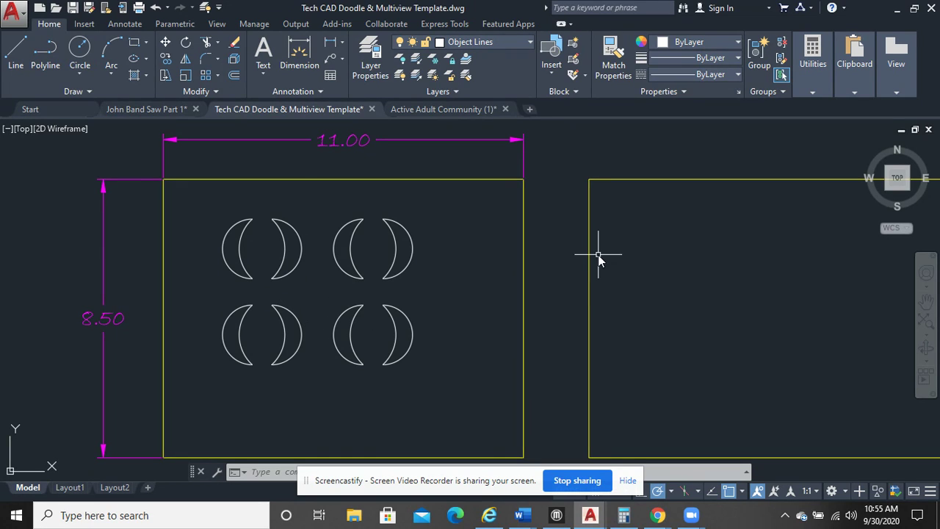
Draw a rectangle 2 wide by 3 high, starting from a point in the upper-left area of the empty middle sheet frame
mouse_move(680, 286)
middle_down()
mouse_move(602, 262)
mouse_move(506, 273)
mouse_move(504, 256)
middle_up()
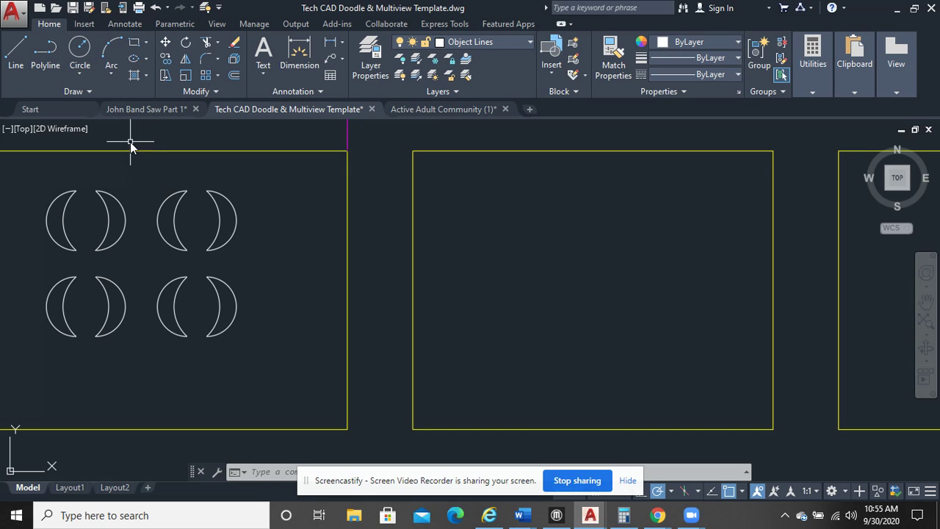
click(133, 45)
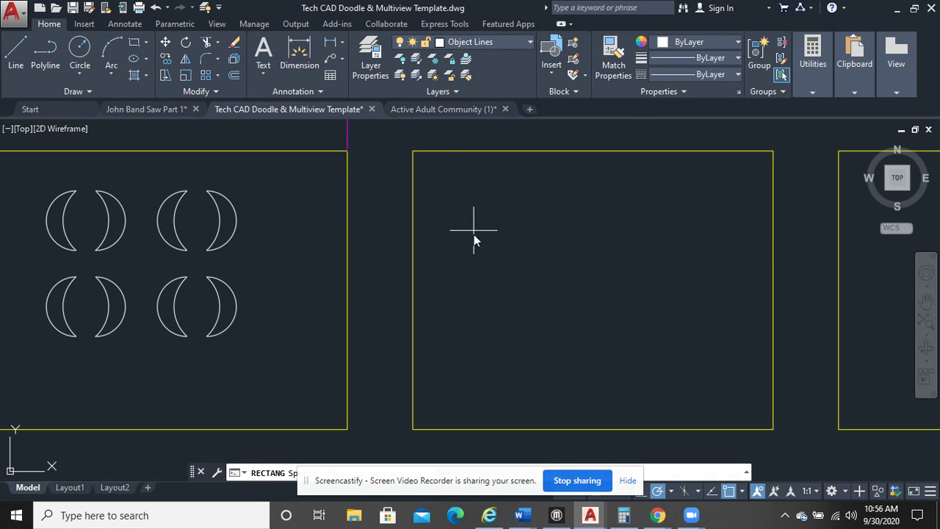
mouse_move(506, 481)
mouse_down()
mouse_move(586, 515)
mouse_move(507, 491)
mouse_move(505, 499)
mouse_up()
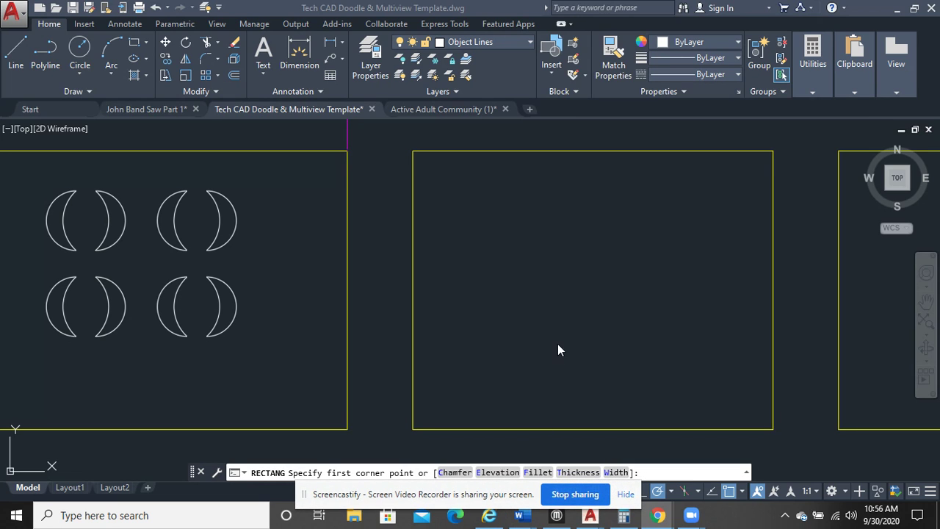
click(484, 246)
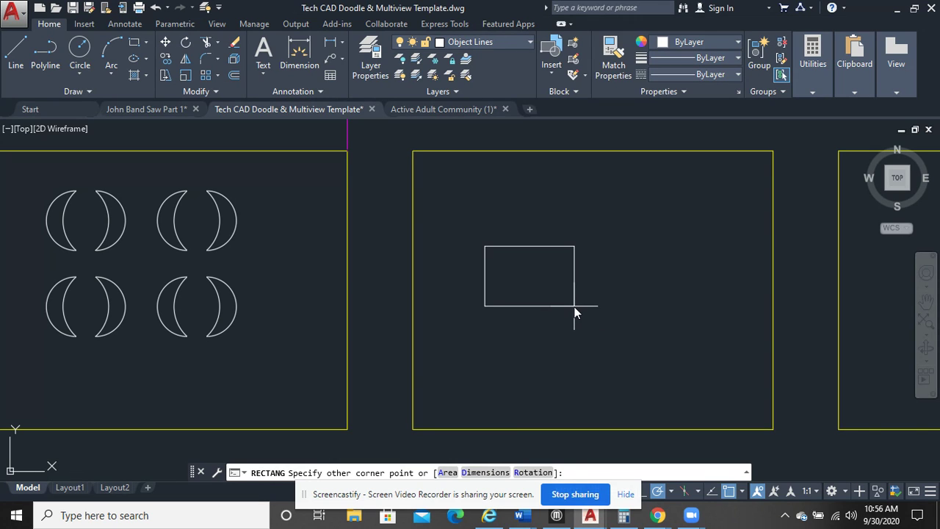
text(@)
text(2,3)
key(Return)
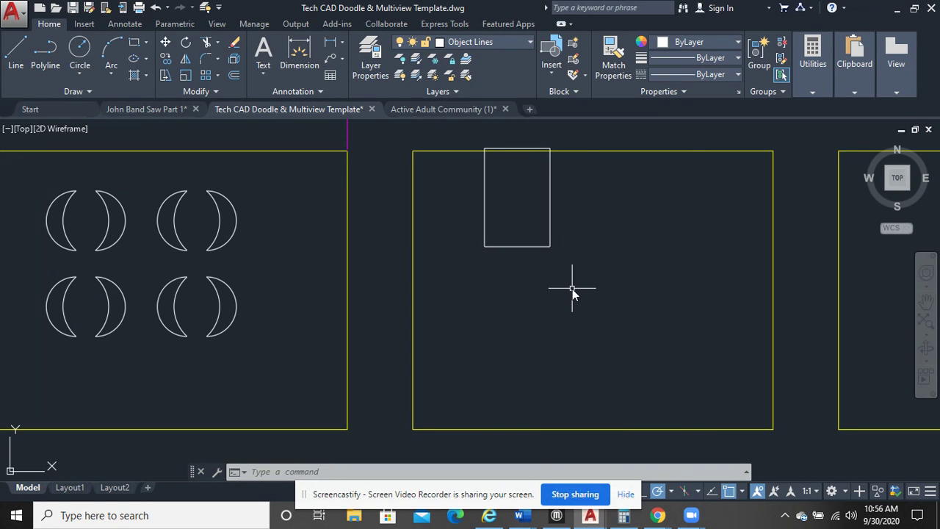
click(184, 76)
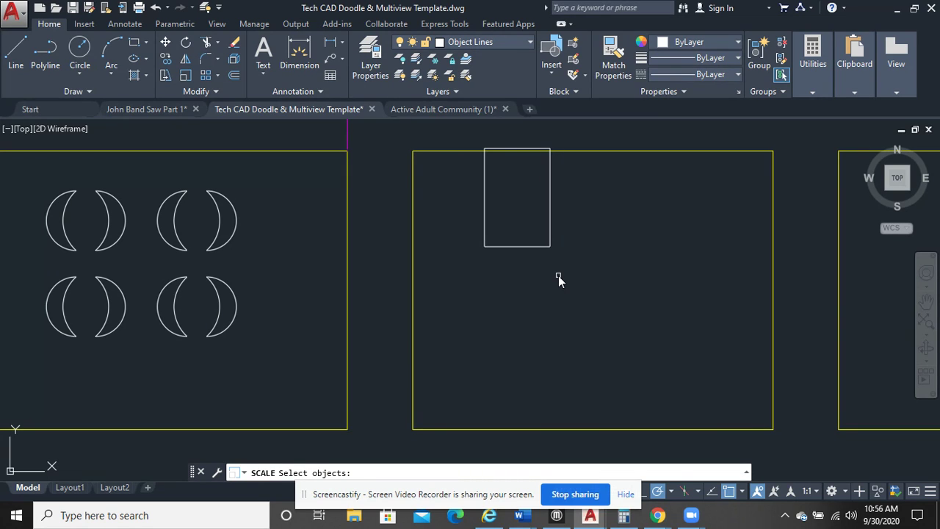
key(Escape)
click(558, 275)
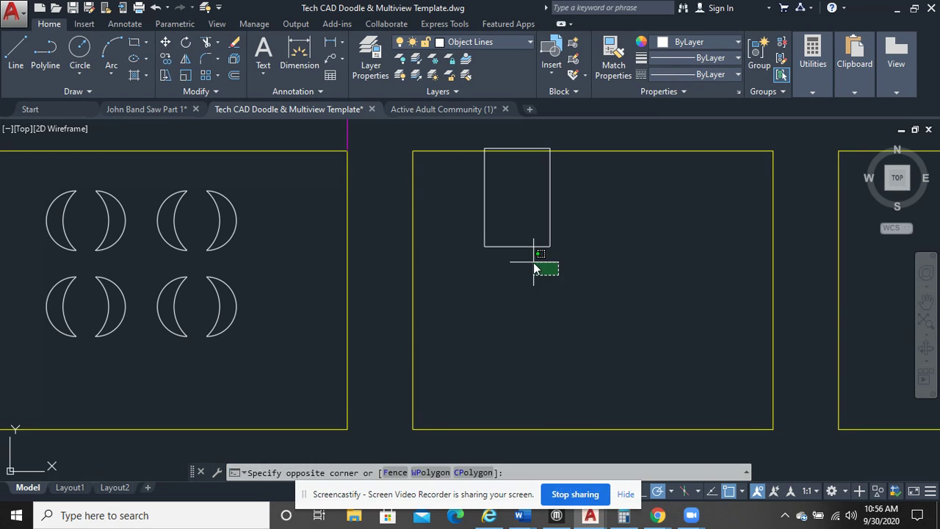
click(535, 265)
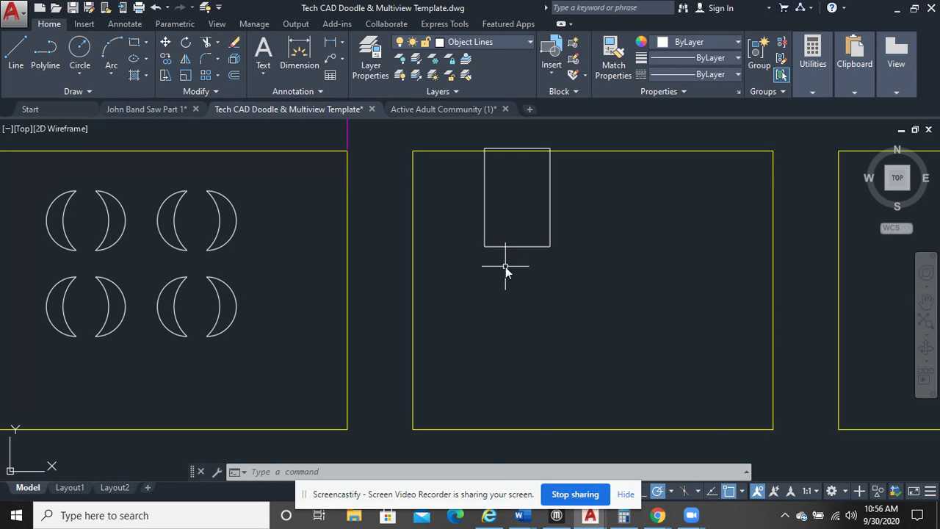
click(526, 285)
click(499, 243)
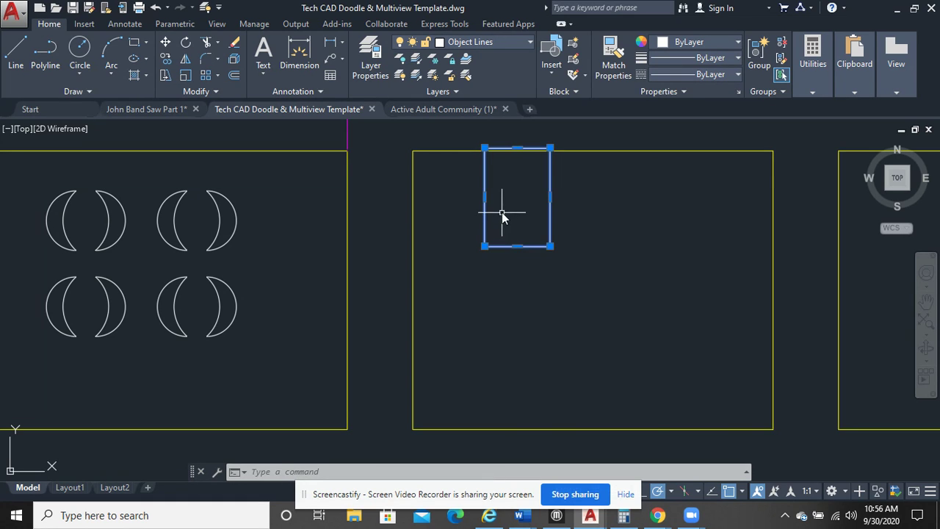
right_click(503, 215)
key(Escape)
key(Escape)
click(535, 307)
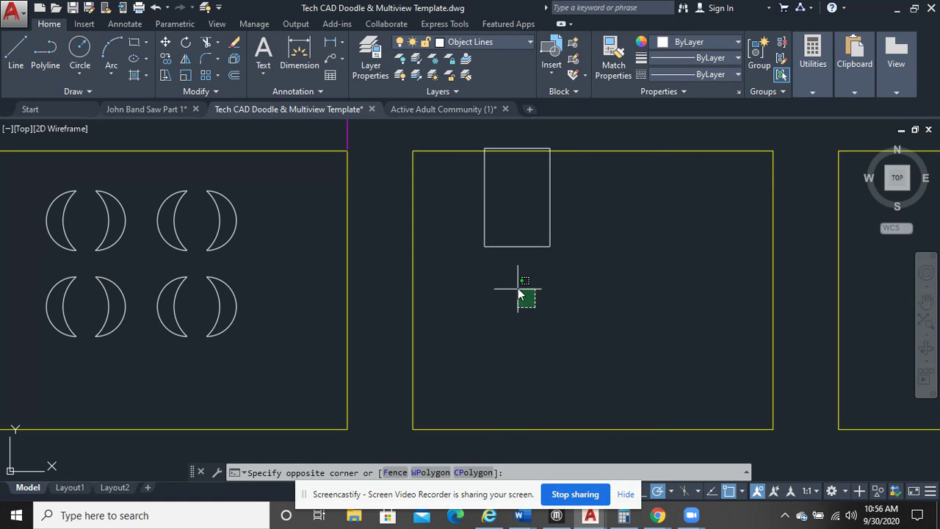
click(496, 246)
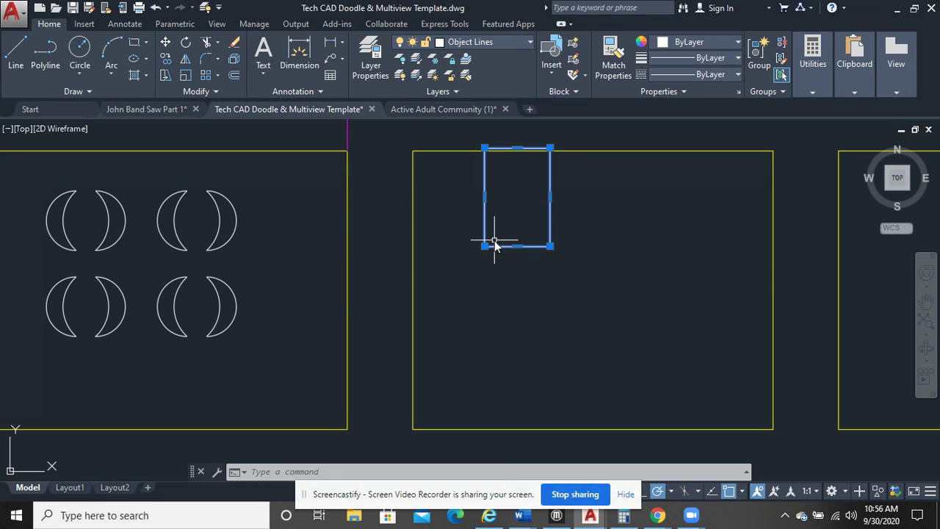
right_click(512, 210)
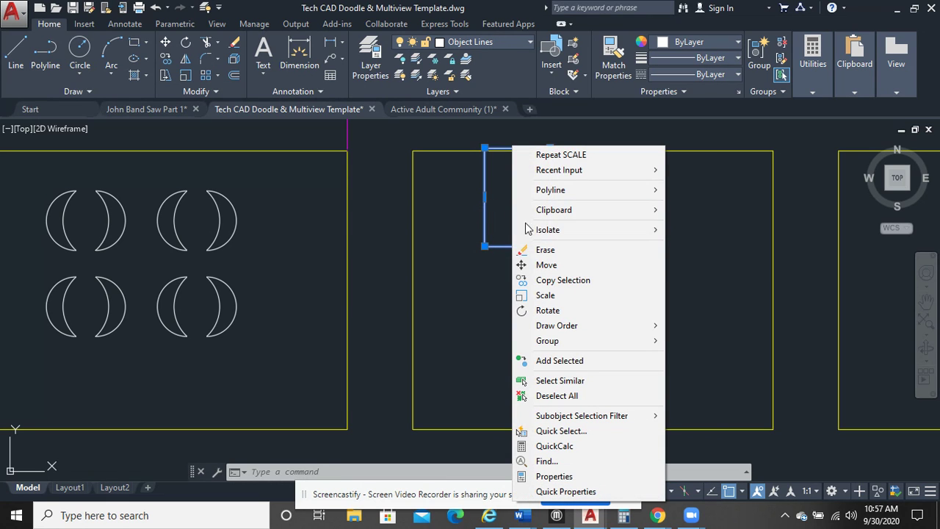
click(560, 294)
key(Escape)
Copy the rectangle twice horizontally to its right, making a row of three separate rectangles
click(563, 310)
click(479, 244)
right_click(479, 245)
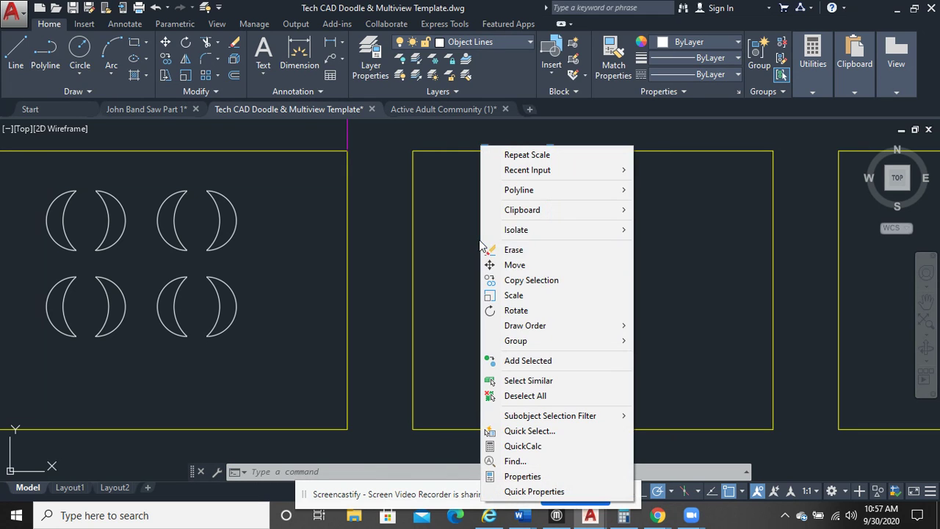
click(521, 279)
click(505, 221)
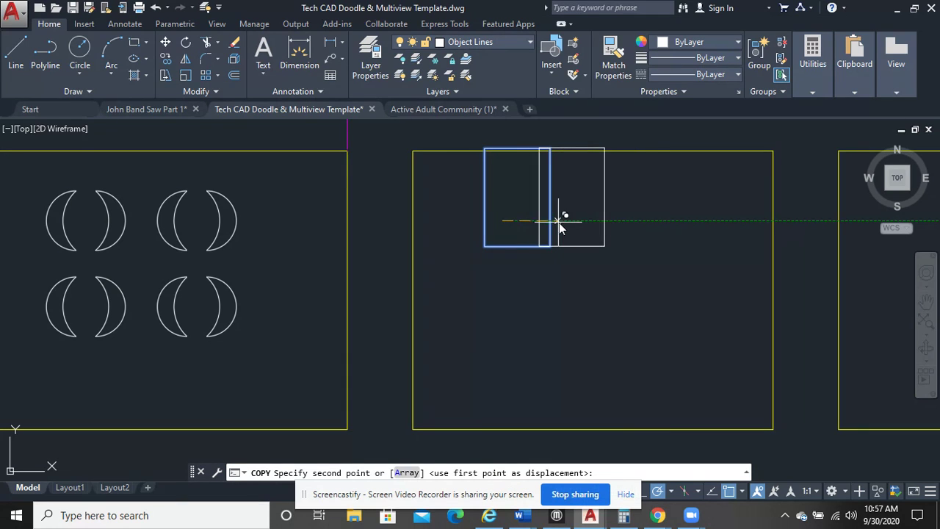
click(588, 221)
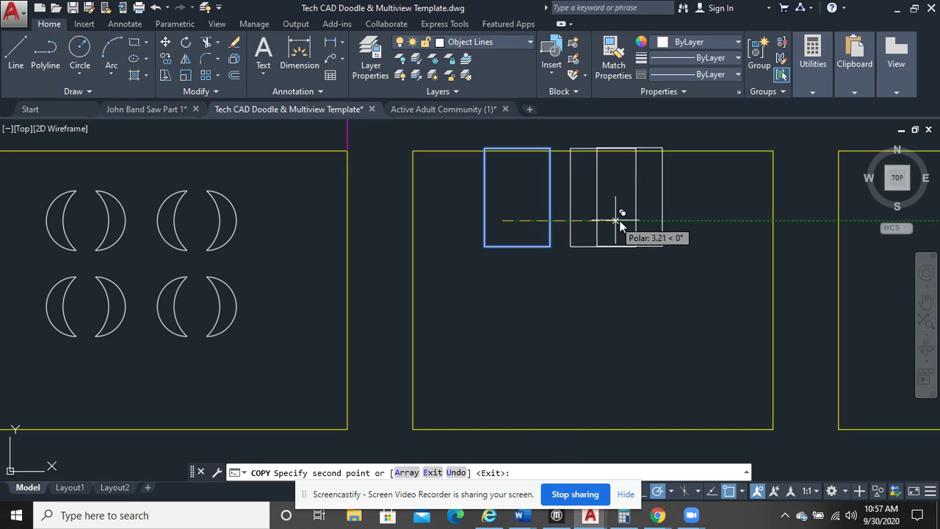
click(679, 220)
right_click(688, 301)
click(697, 306)
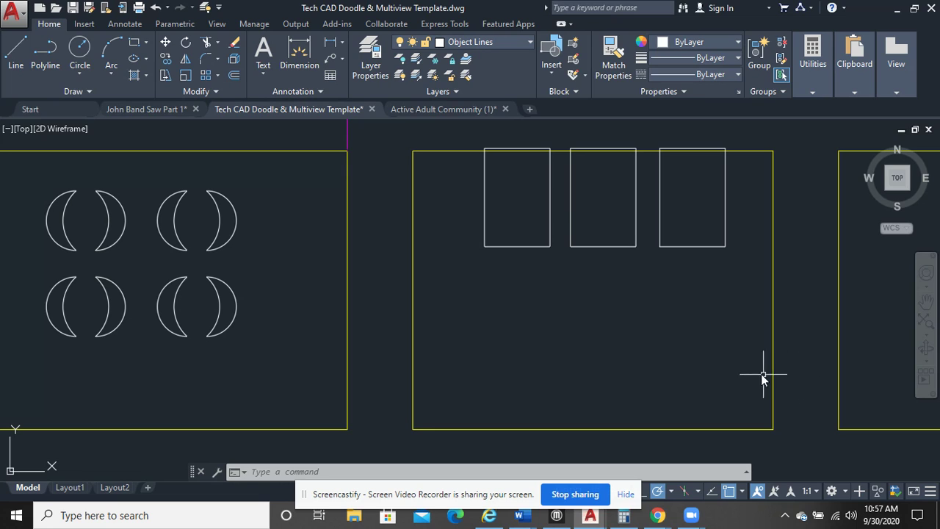
Scale the middle rectangle of the row by a factor of .9 about its approximate centre
click(617, 303)
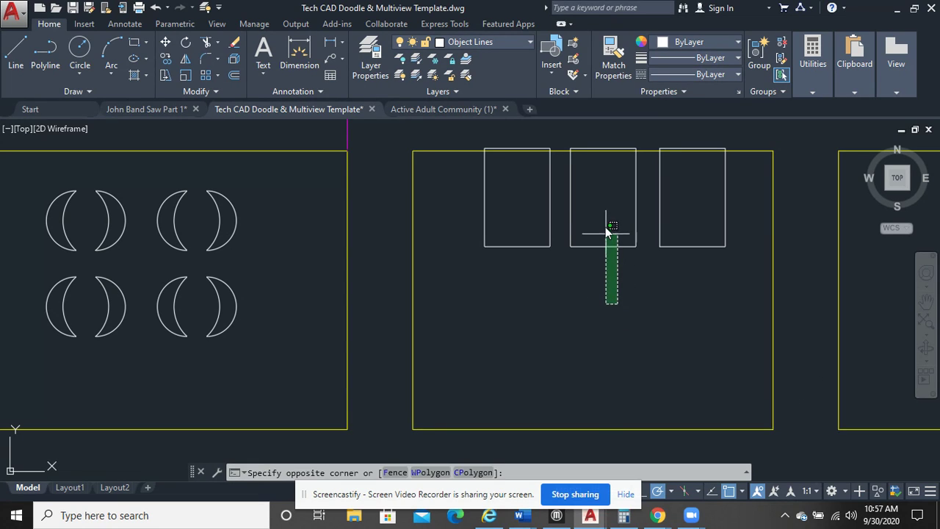
click(594, 222)
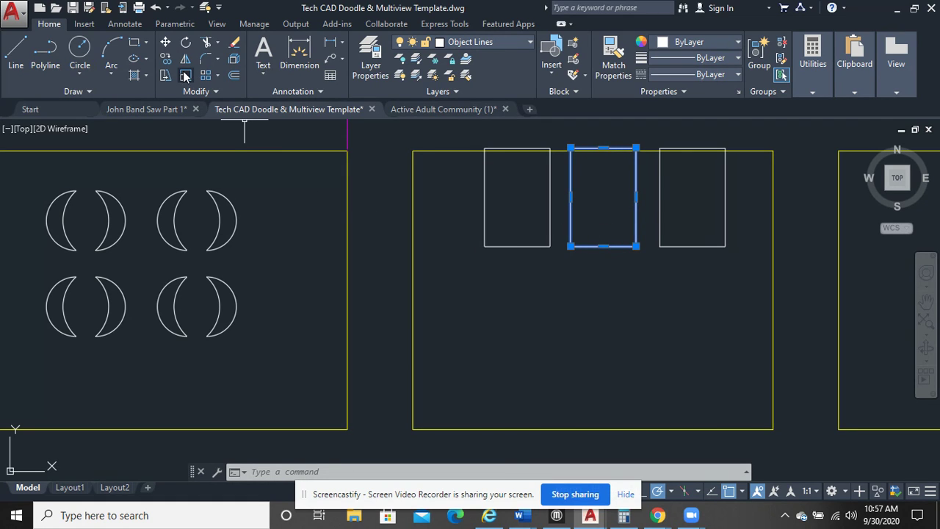
right_click(605, 205)
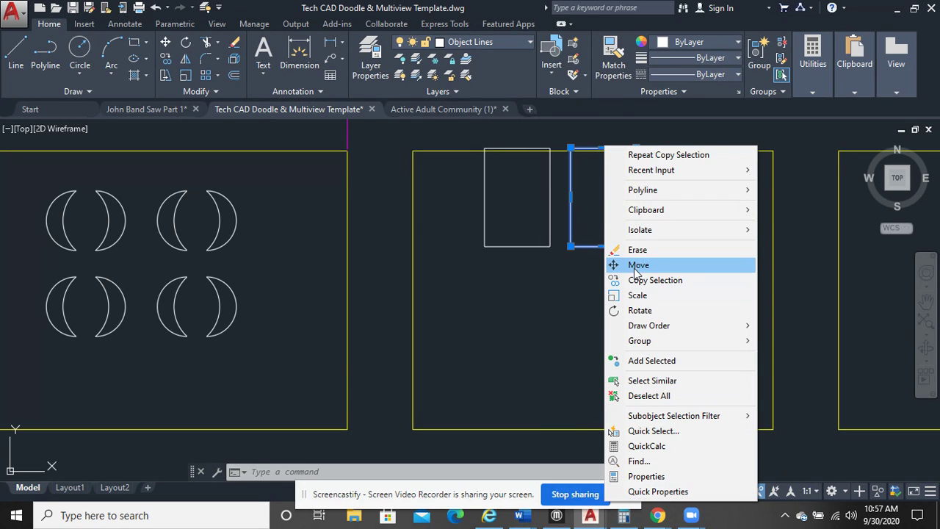
click(636, 295)
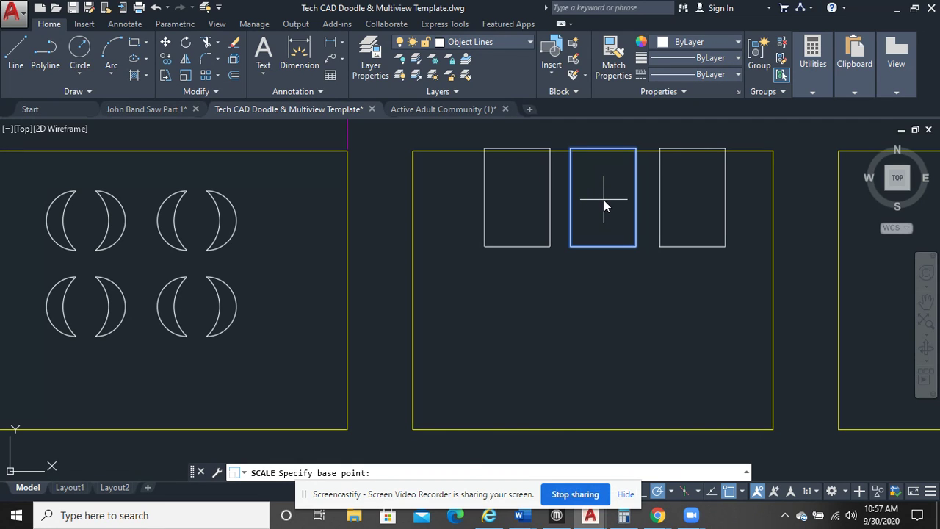
click(604, 199)
text(.9)
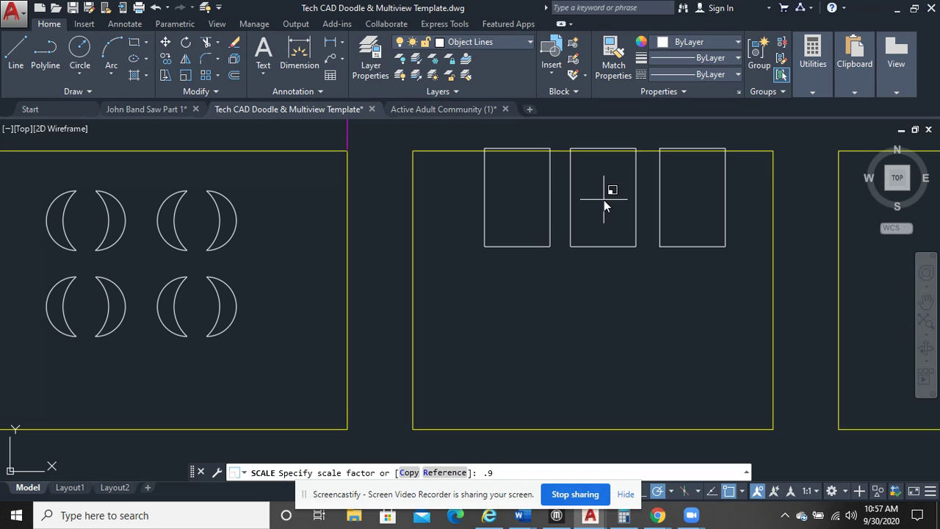
key(Return)
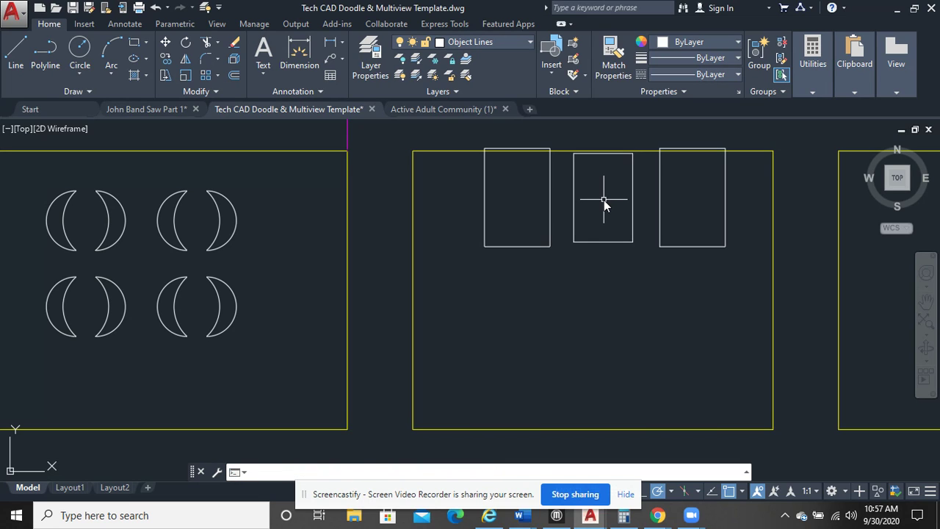
Scale the rightmost rectangle of the row by a factor of .75 about its approximate centre
click(719, 282)
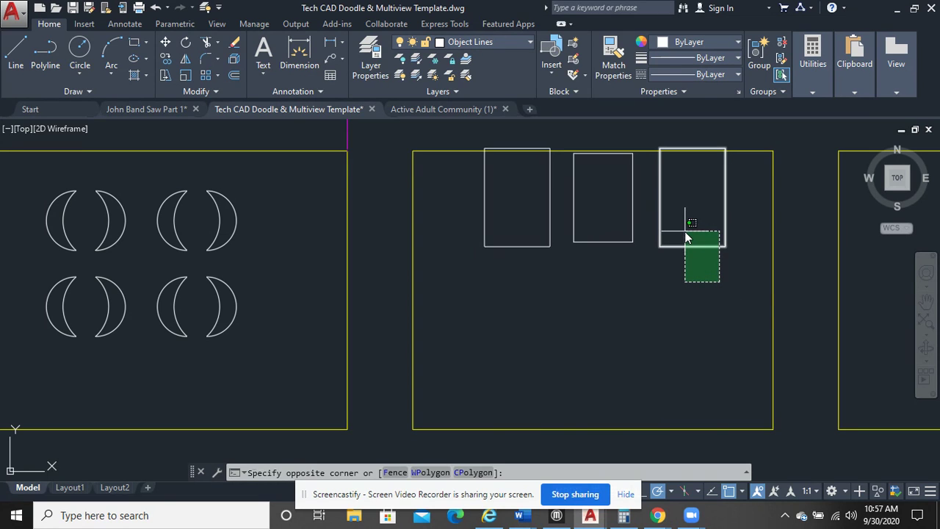
click(694, 251)
right_click(681, 173)
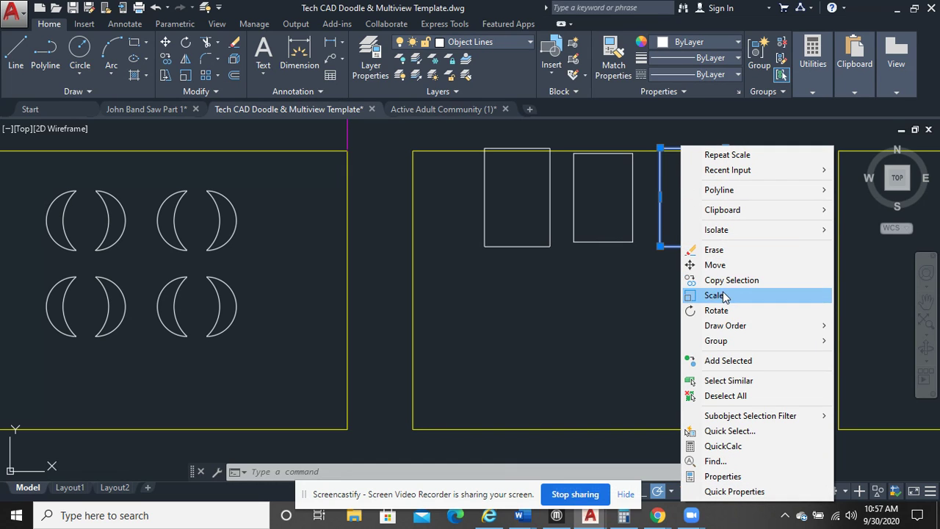
click(714, 295)
click(693, 201)
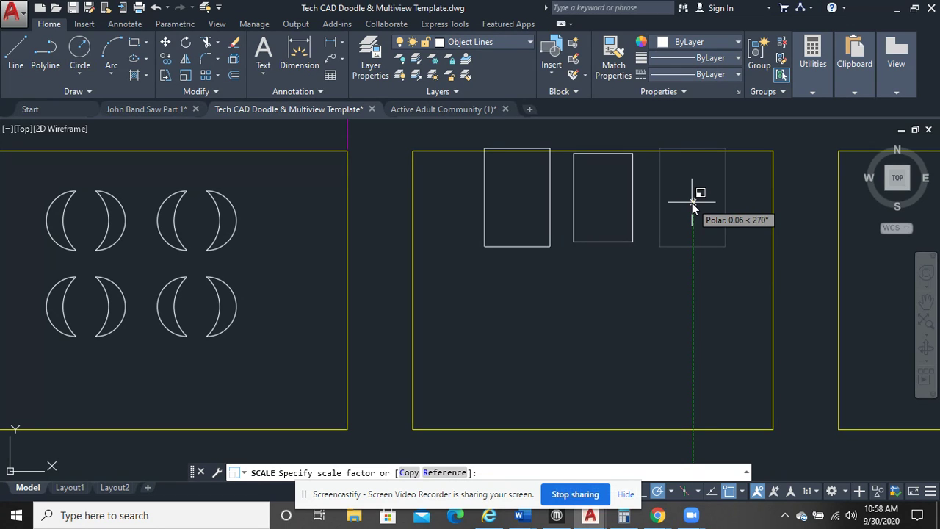
text(.75)
key(Return)
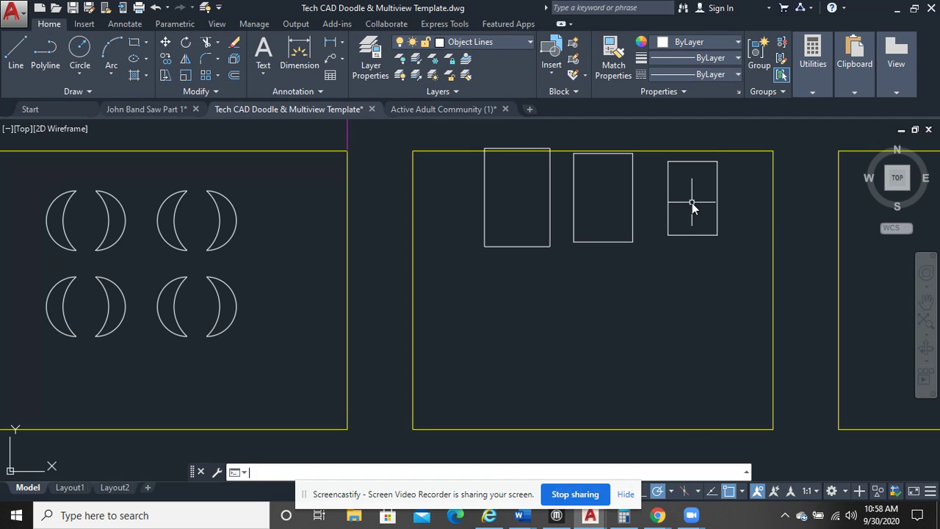
Erase all three rectangles from the middle sheet frame
click(725, 298)
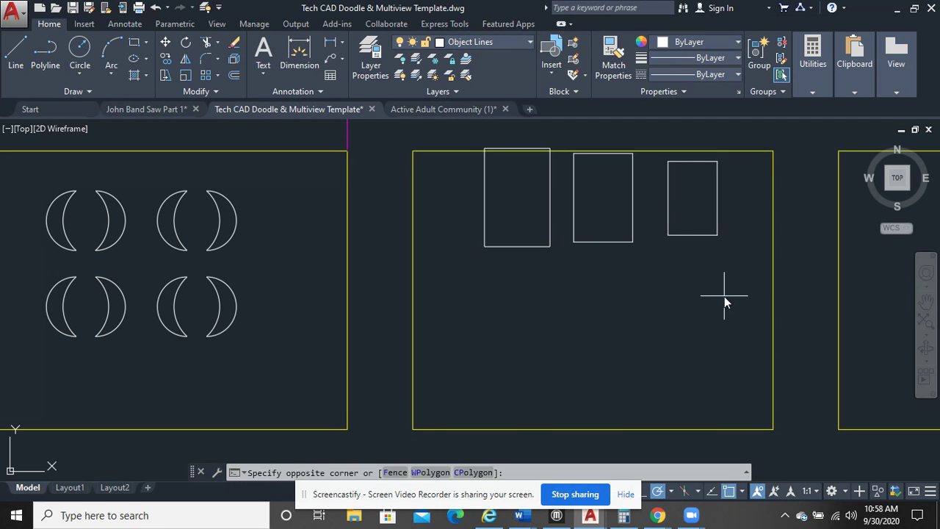
click(537, 228)
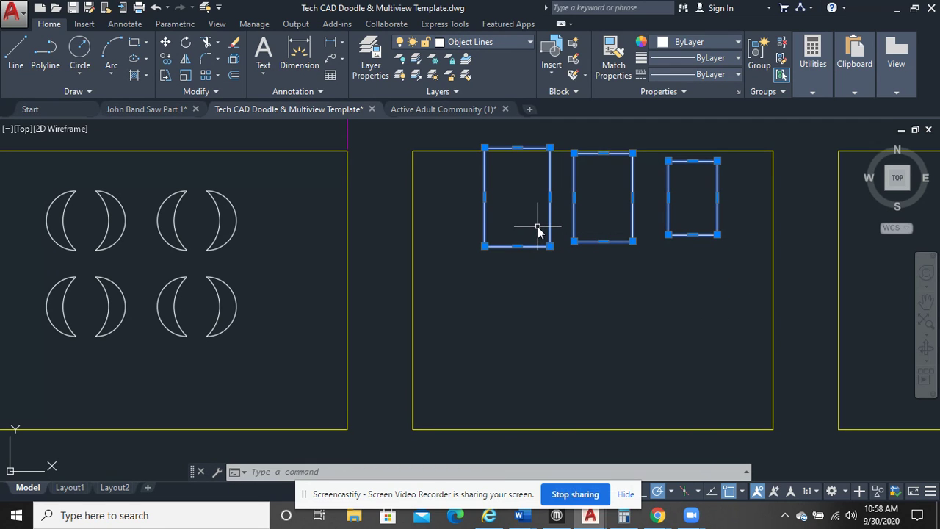
key(Delete)
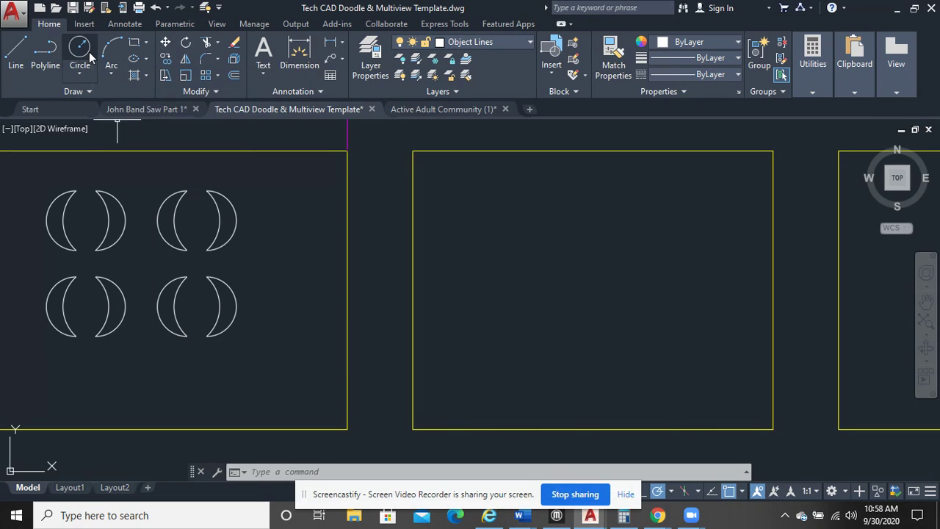
click(78, 70)
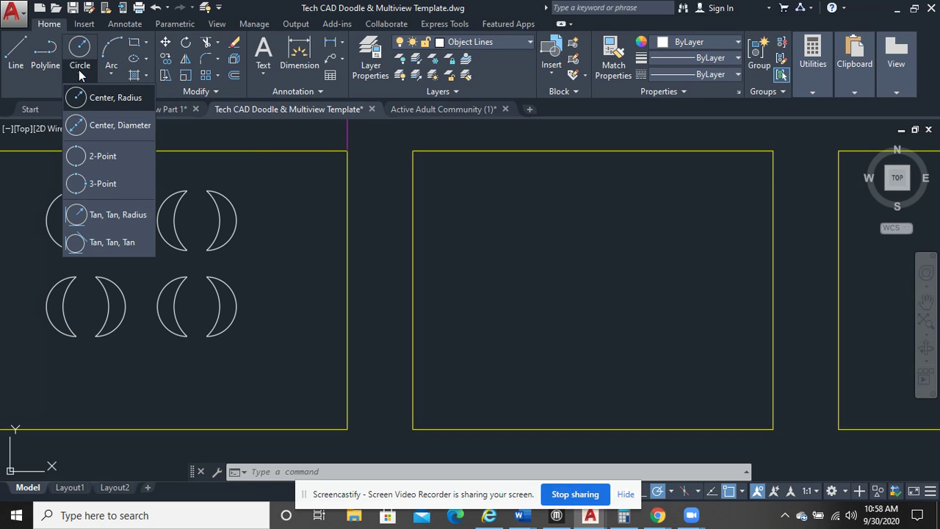
click(78, 70)
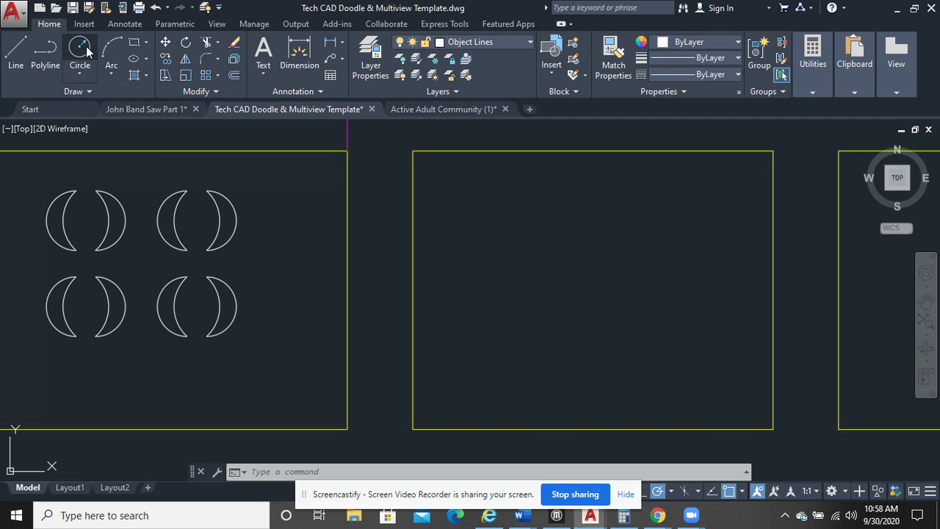
click(80, 47)
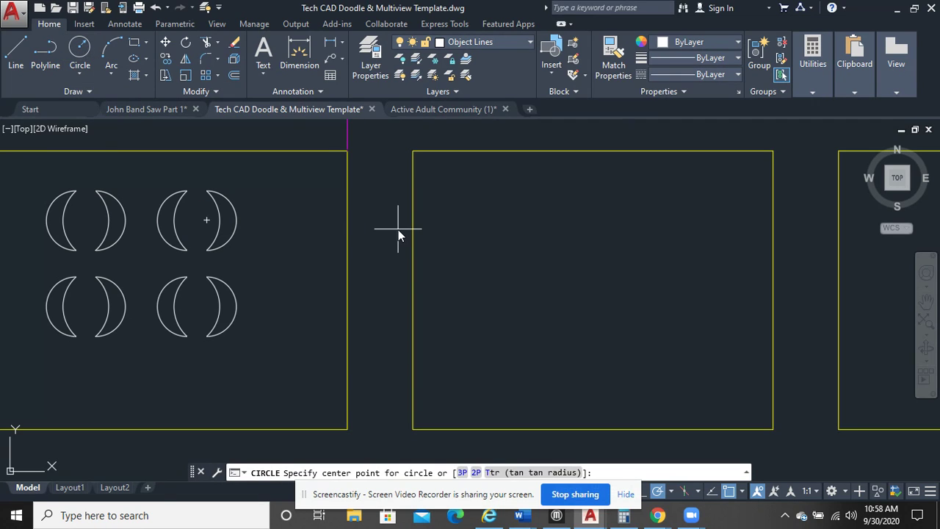
key(Escape)
Draw a freehand circle with a radius of about 1.30 in the left half of the middle sheet frame
text(c)
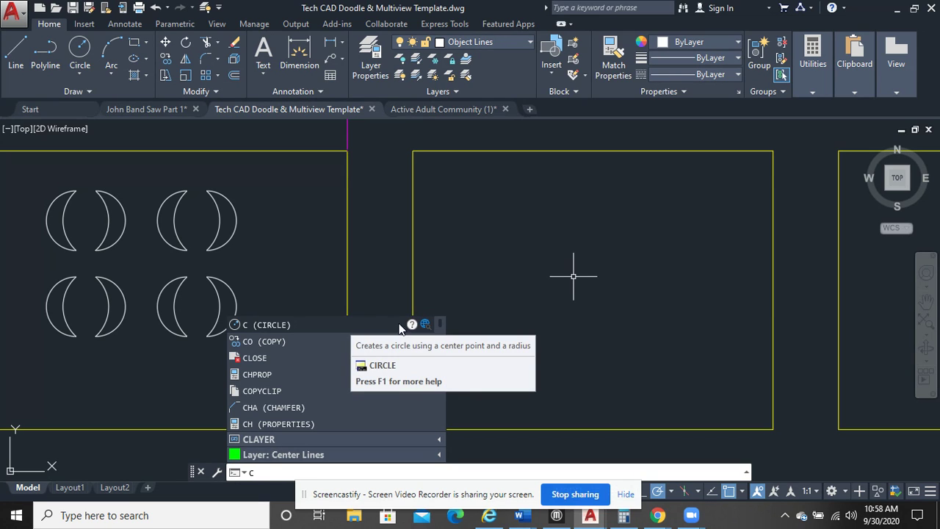
key(Return)
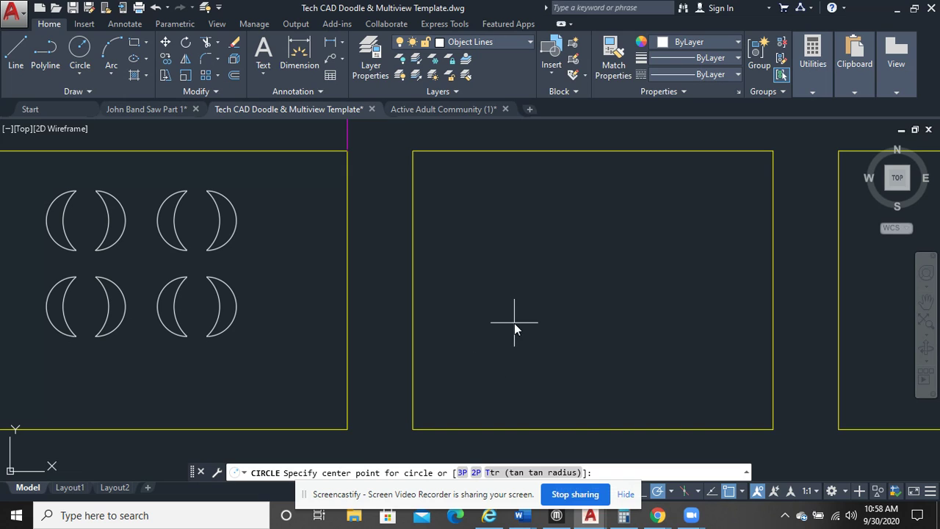
click(523, 268)
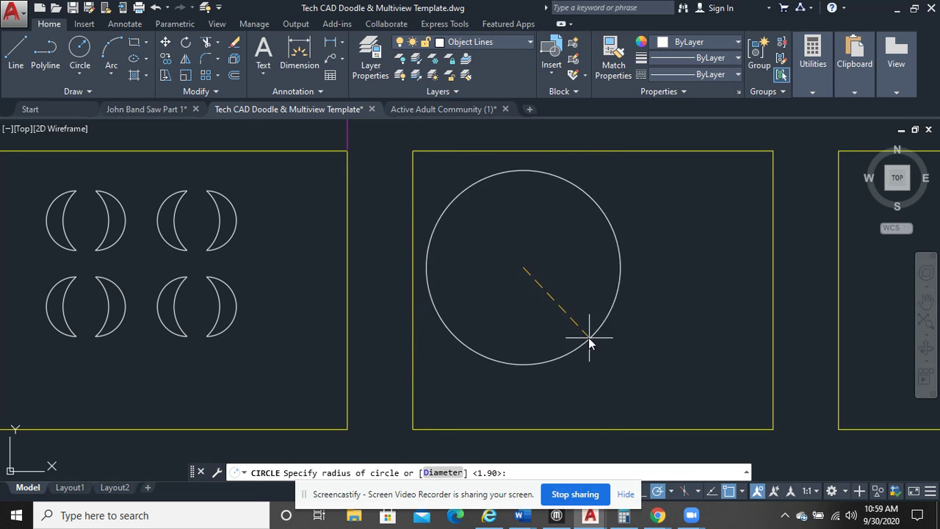
click(551, 301)
Draw a second circle with a radius of 3 in the right half of the middle sheet frame
right_click(596, 272)
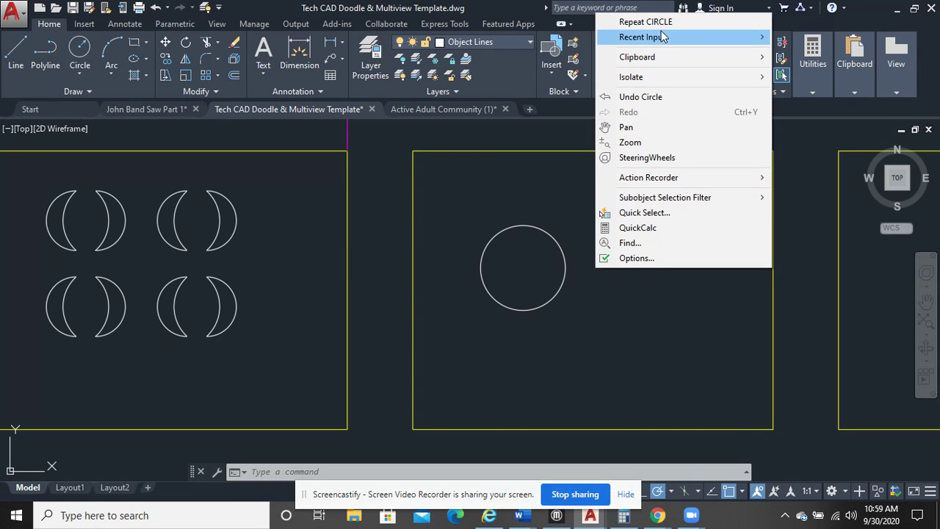
click(698, 25)
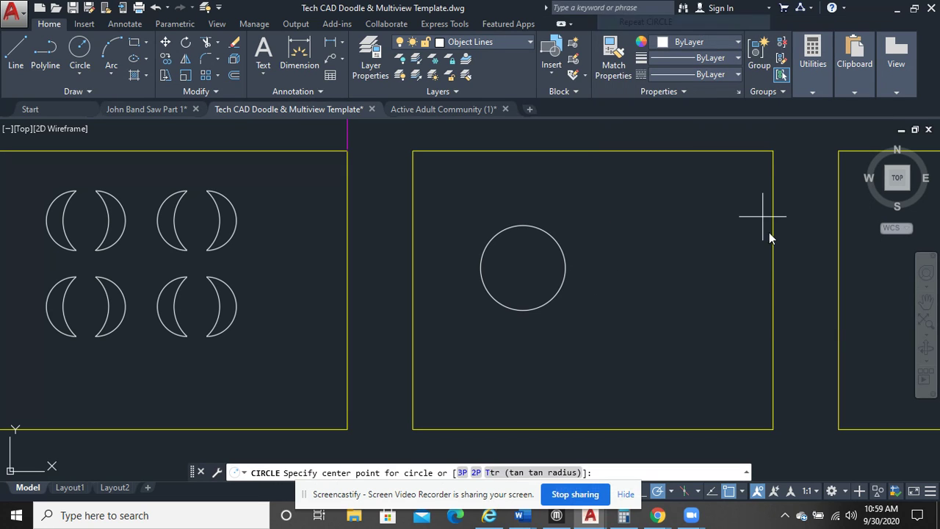
click(662, 260)
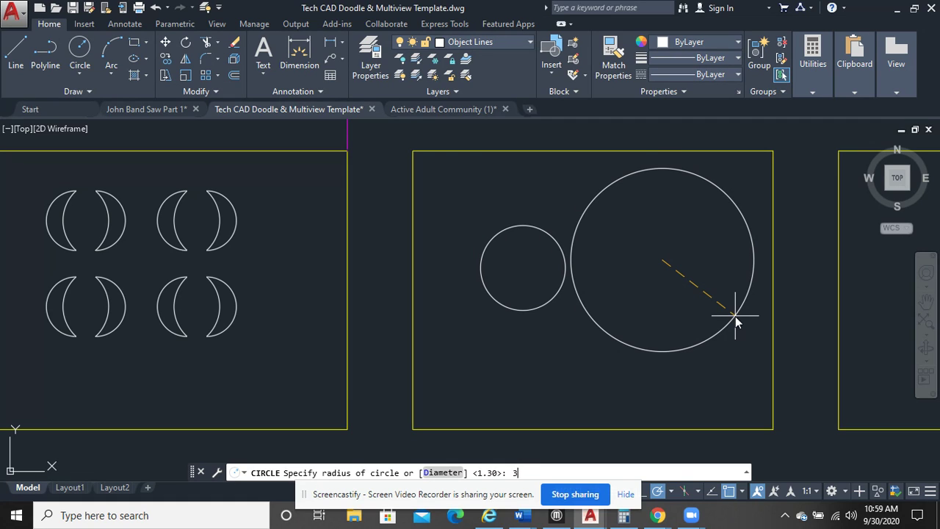
key(Return)
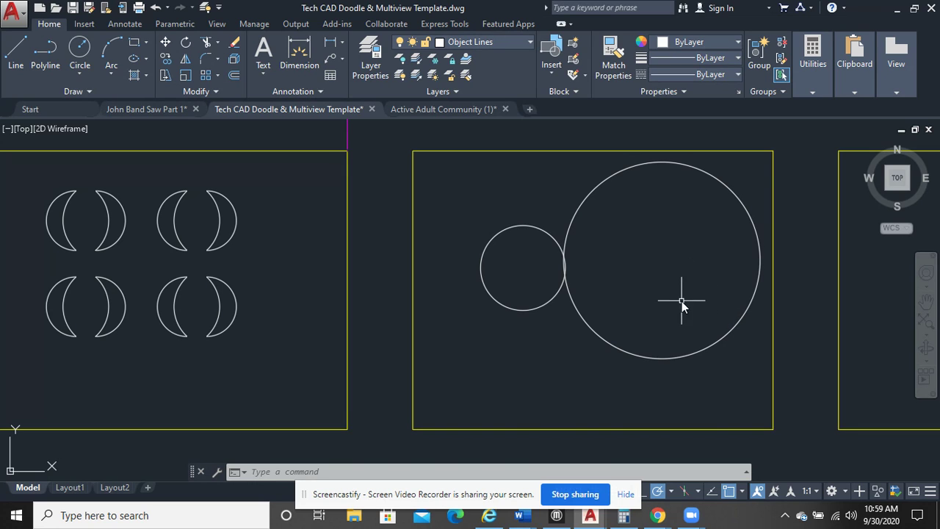
Erase the small circle, keeping only the radius 3 circle in the middle sheet frame
click(522, 337)
click(497, 296)
key(Delete)
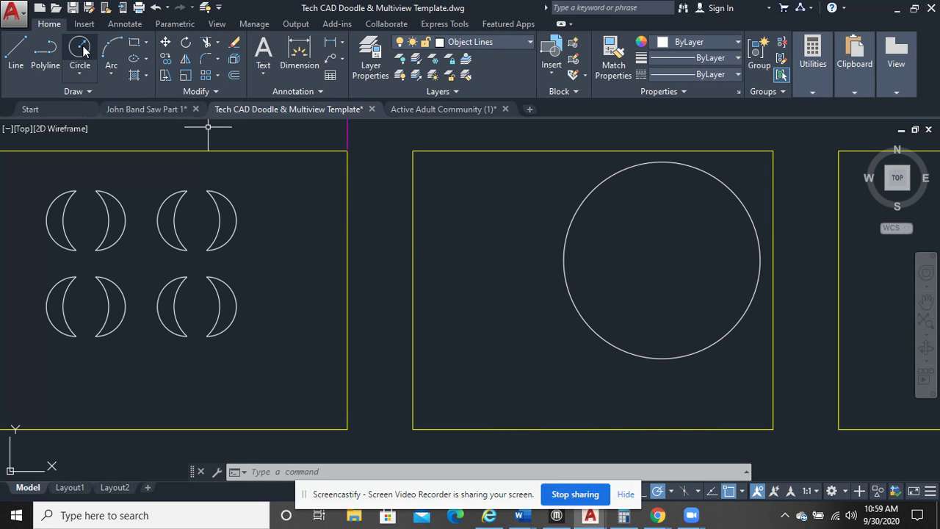
Start a new circle centred on the large circle's centre point
click(80, 48)
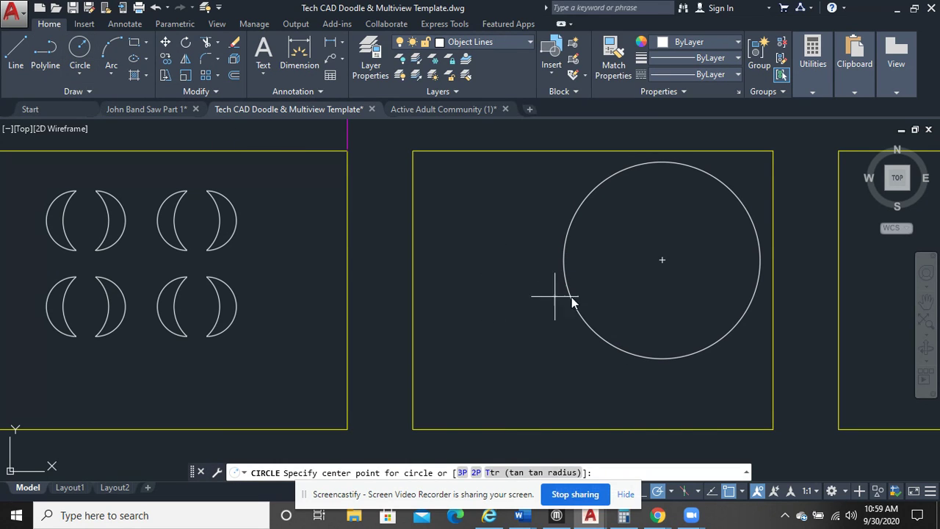
click(662, 260)
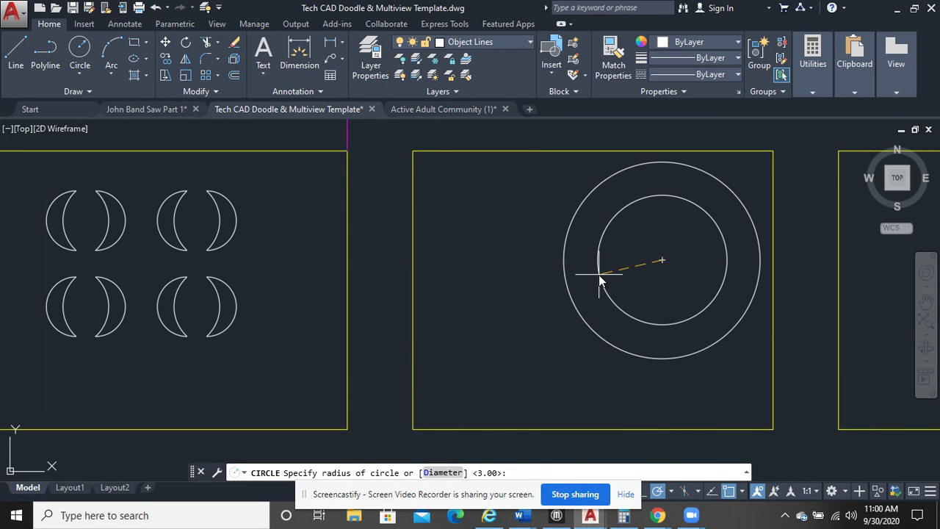
Switch to Chrome and search Google Images for "compass drawing" in a new tab
click(654, 518)
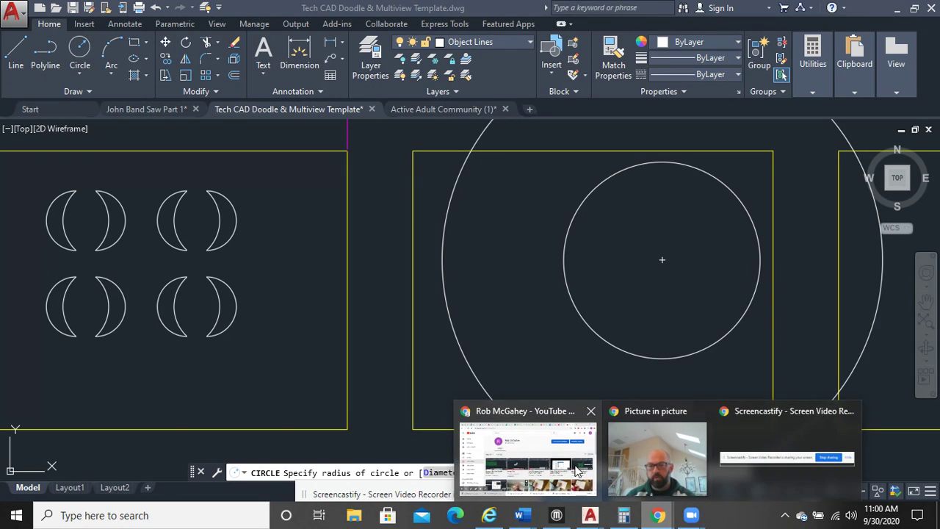
click(579, 472)
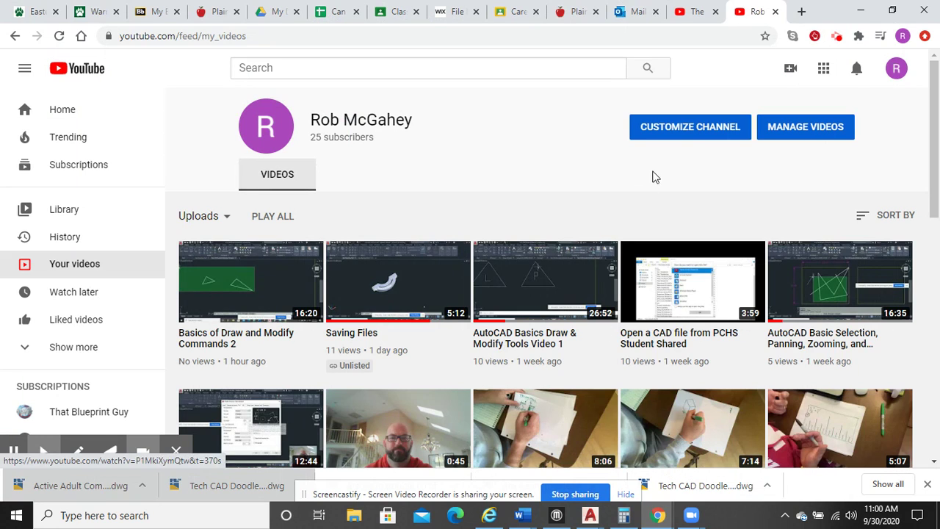
click(801, 12)
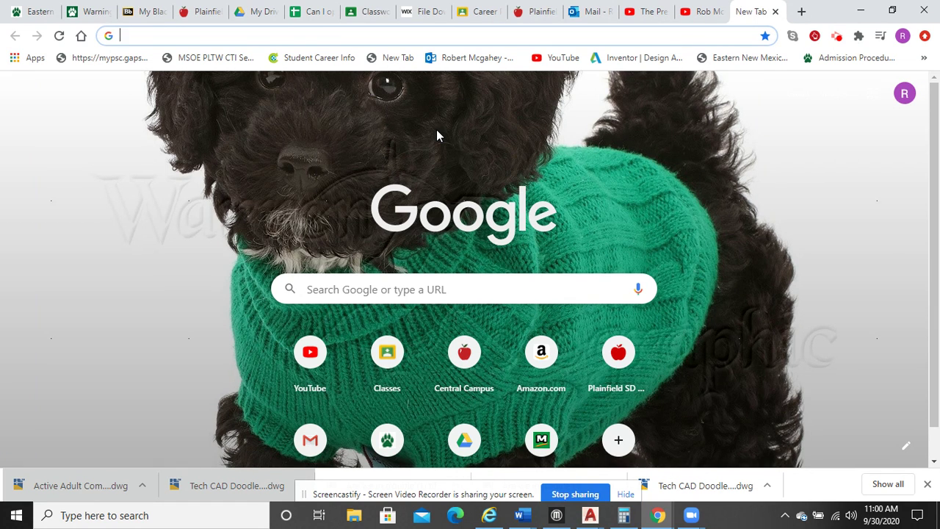
text(compass)
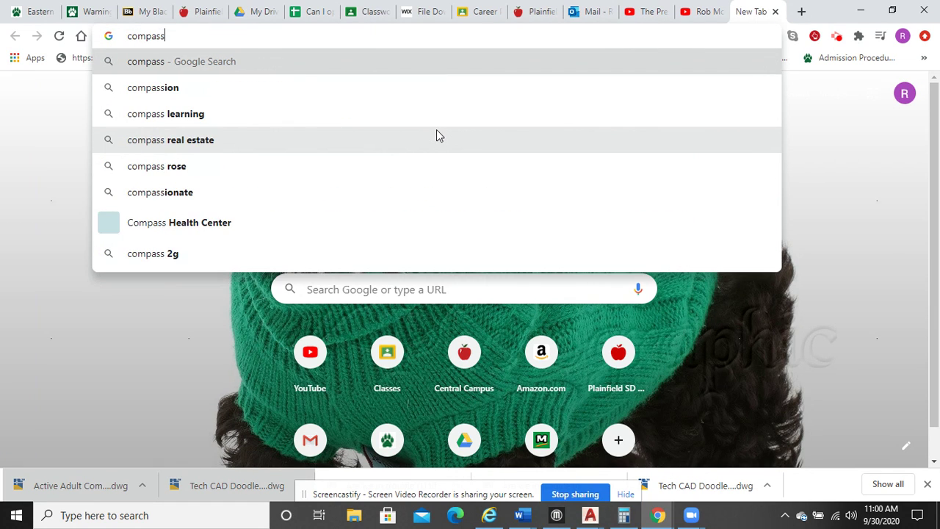
text( dr)
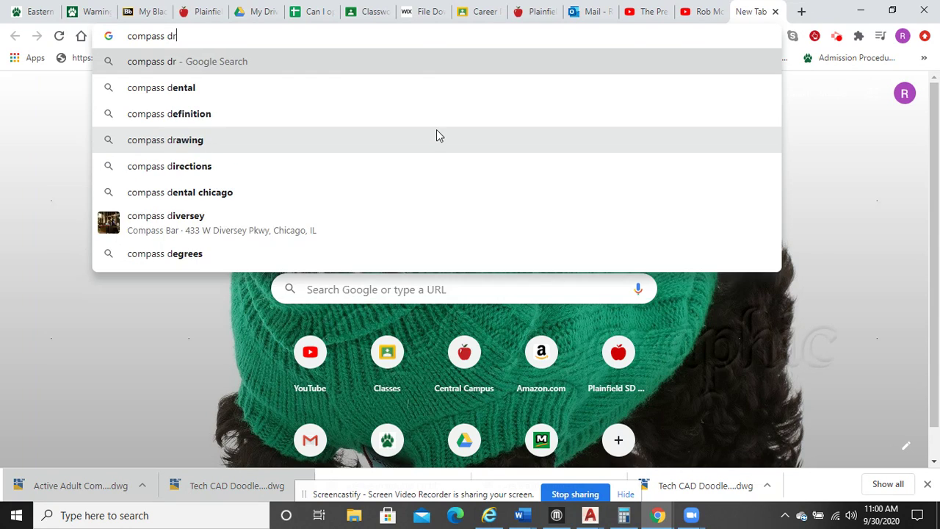
text(aw)
key(Return)
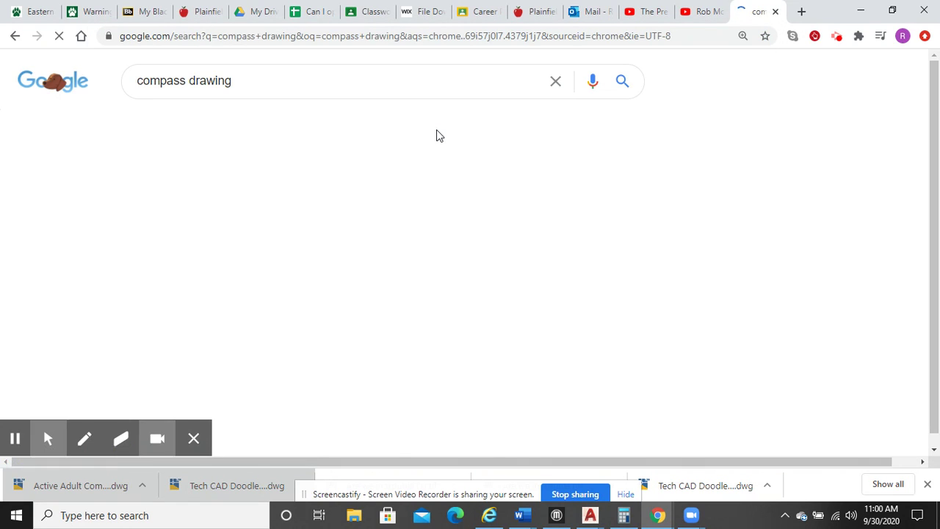
click(220, 126)
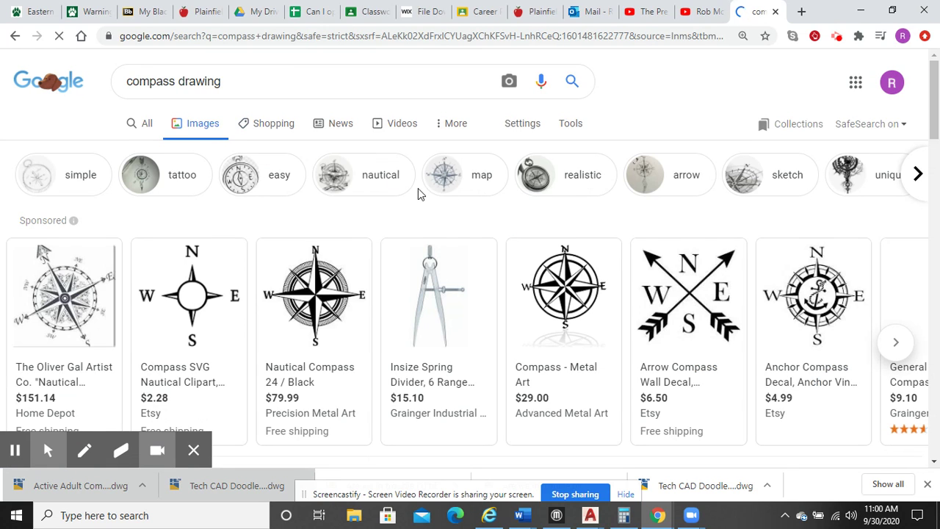
Find the blue bow compass used for drafting among the image results and open its larger preview
scroll(426, 243, down, 6)
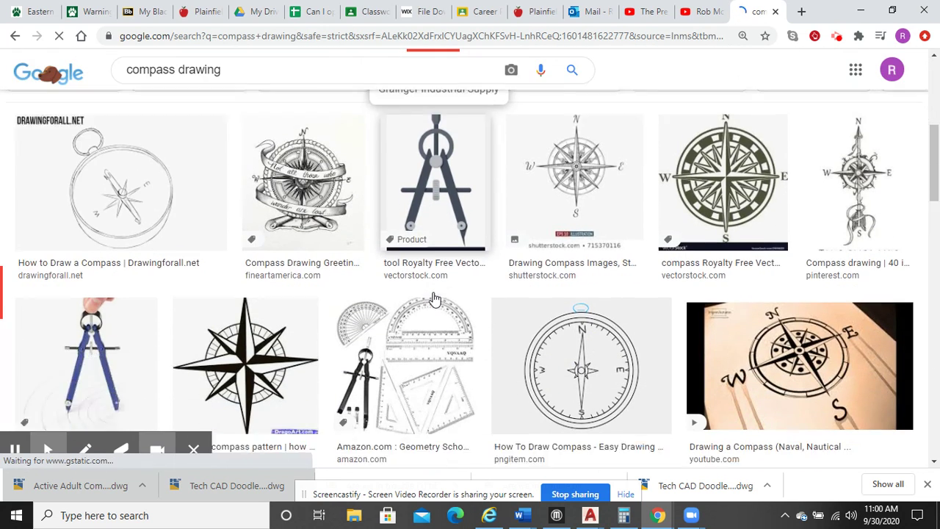
scroll(433, 299, down, 1)
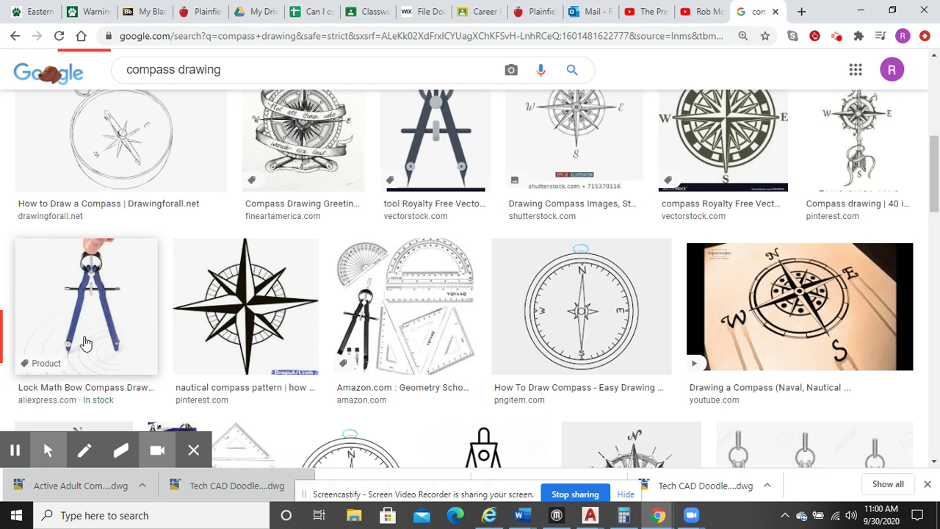
click(117, 344)
click(126, 347)
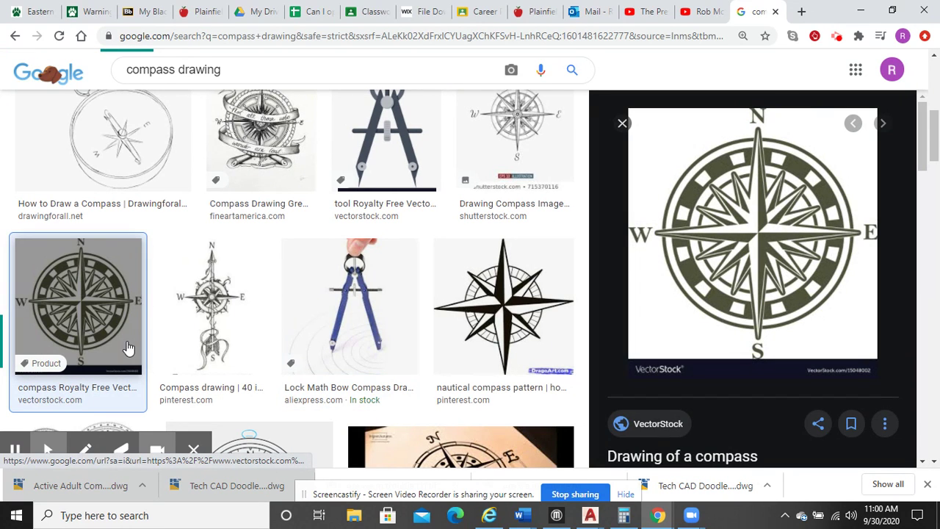
click(347, 330)
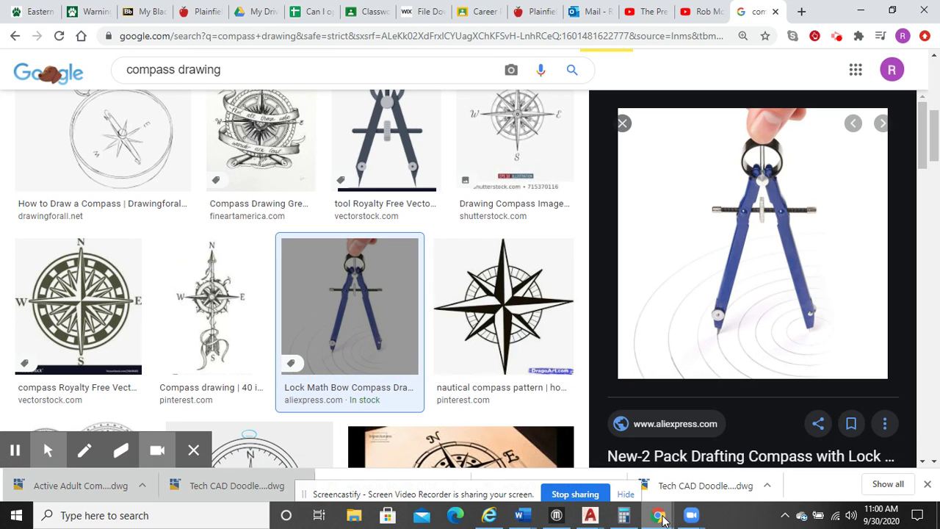
Return to the doodle template in AutoCAD and finish the concentric inner circle with a diameter of 3
mouse_move(661, 518)
mouse_move(590, 515)
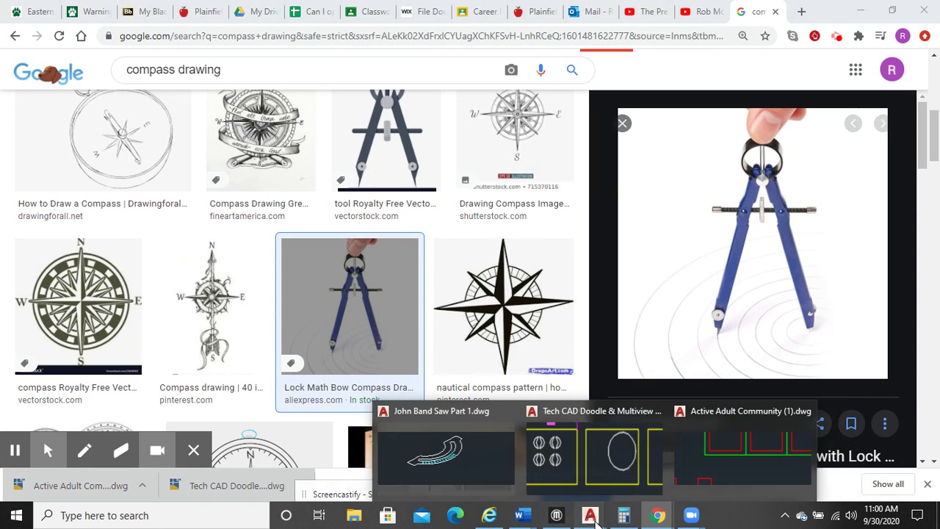
click(633, 471)
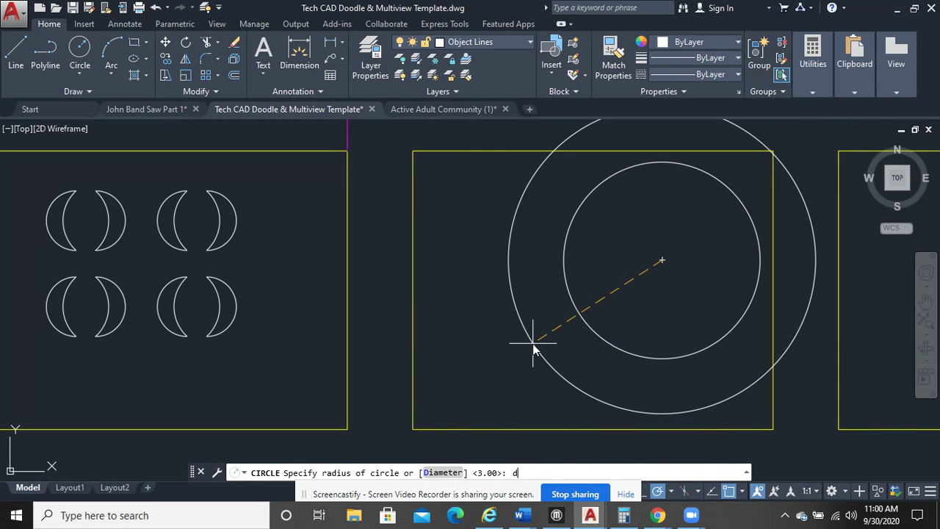
key(Return)
text(3)
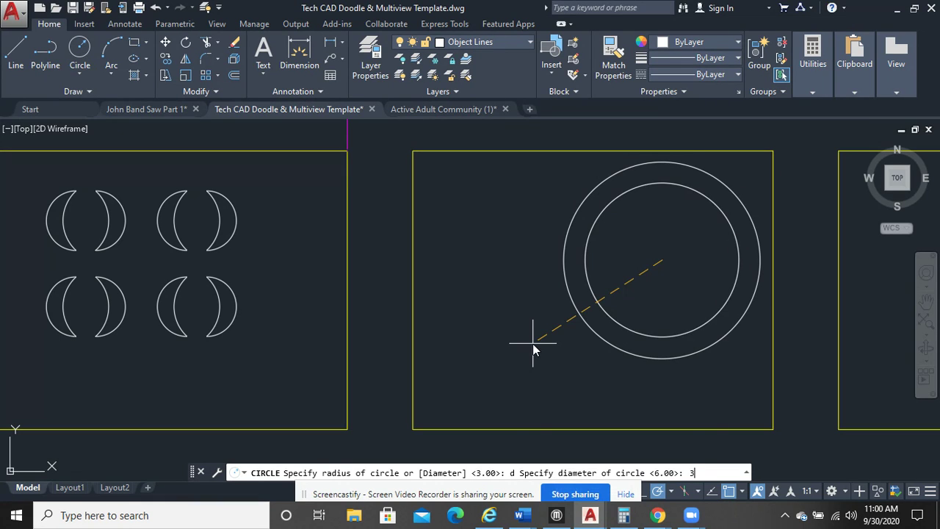
key(Return)
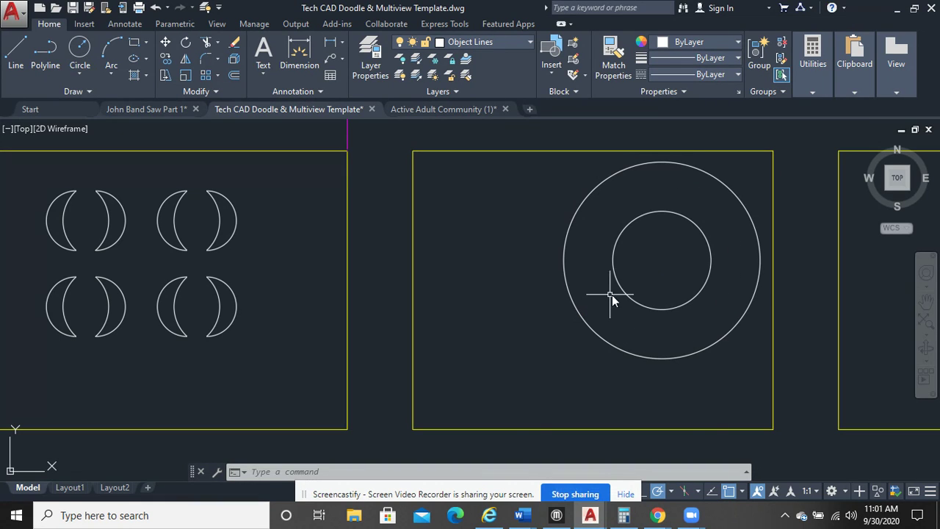
click(623, 294)
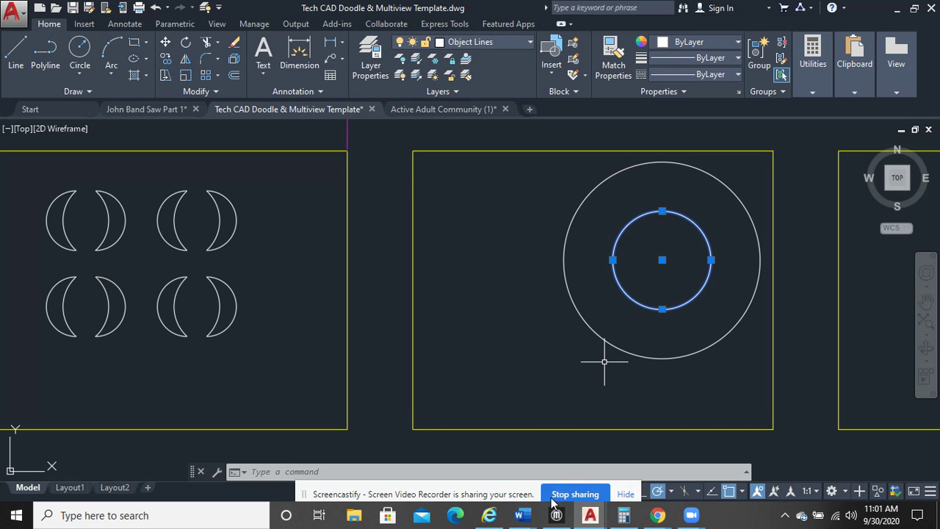
key(Escape)
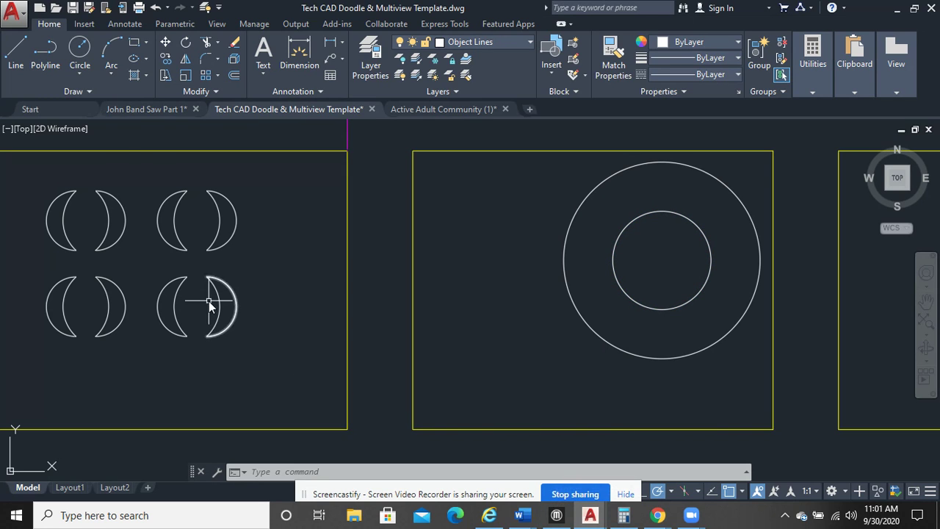
Draw a circle with a radius of 1 in the empty area left of the two concentric circles
click(80, 48)
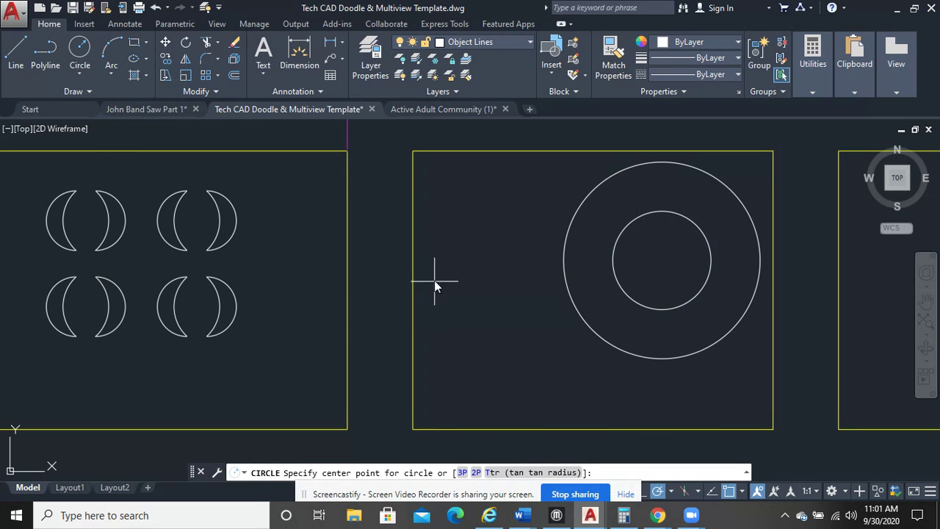
click(463, 263)
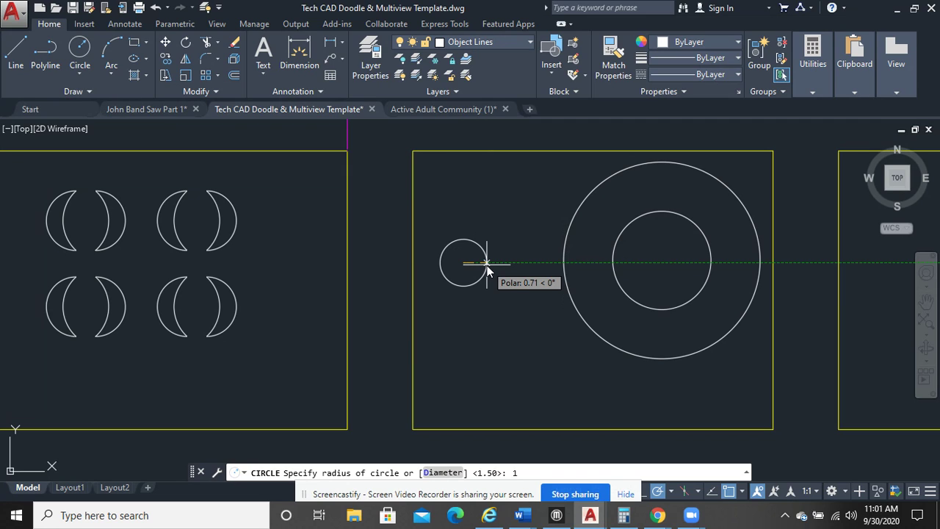
text(1)
key(Return)
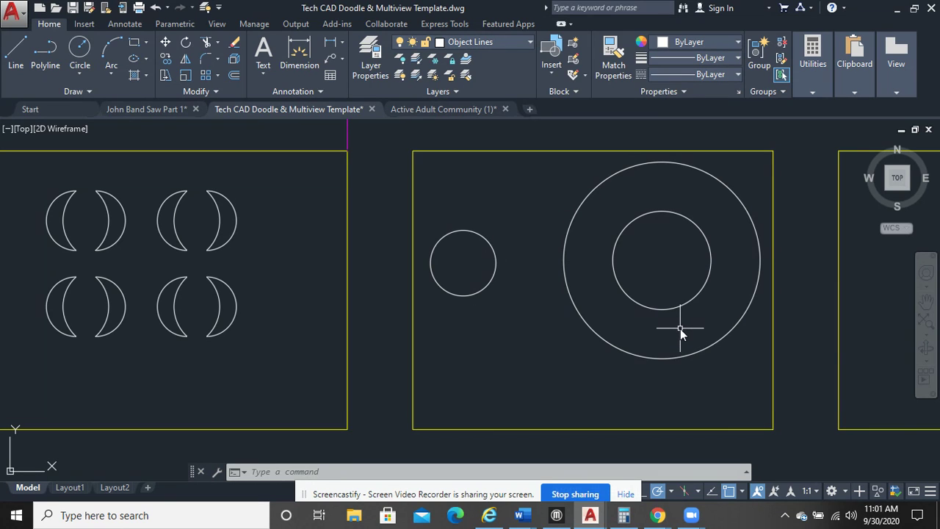
click(691, 377)
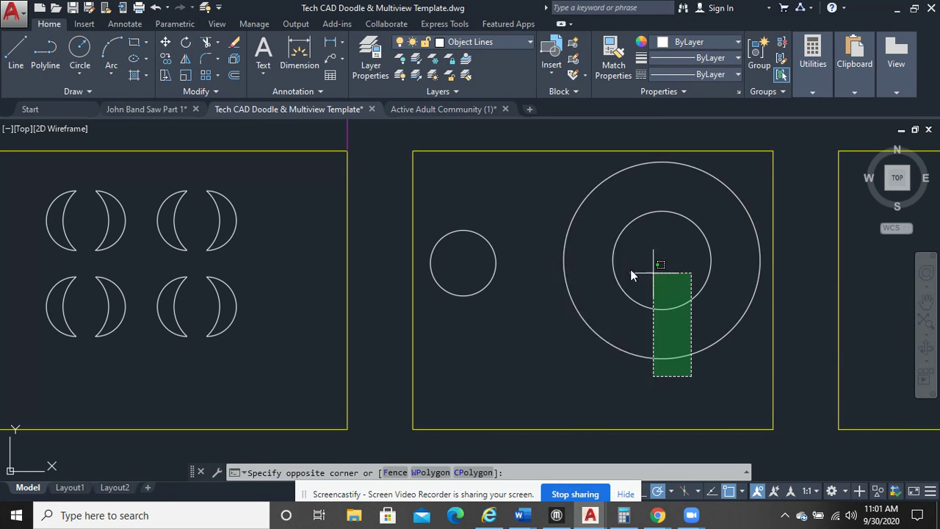
click(534, 408)
Draw a horizontal line across the middle of the empty third sheet in the top row
middle_drag(760, 338, 78, 326)
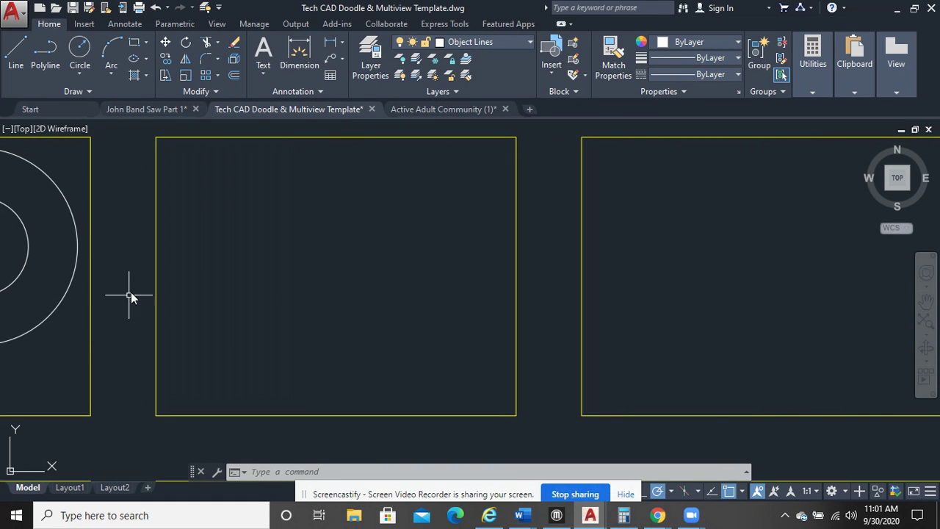
click(115, 53)
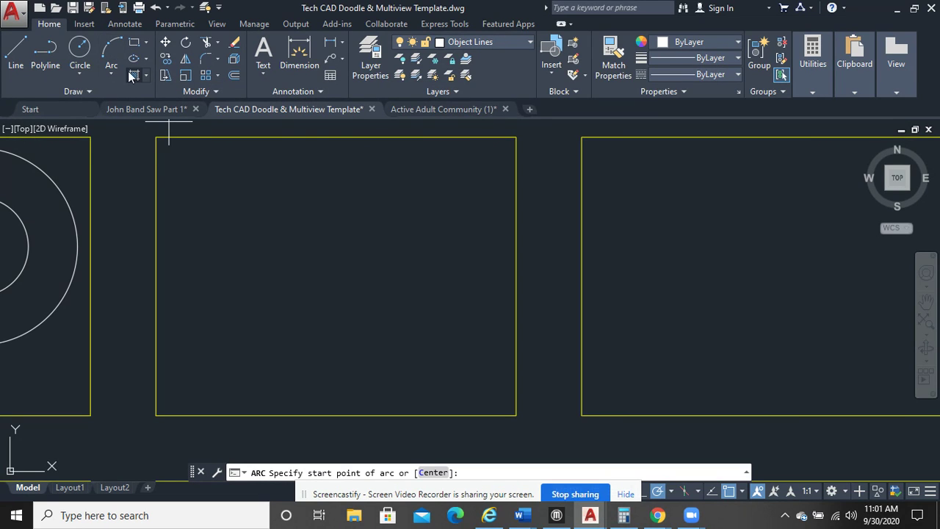
key(Escape)
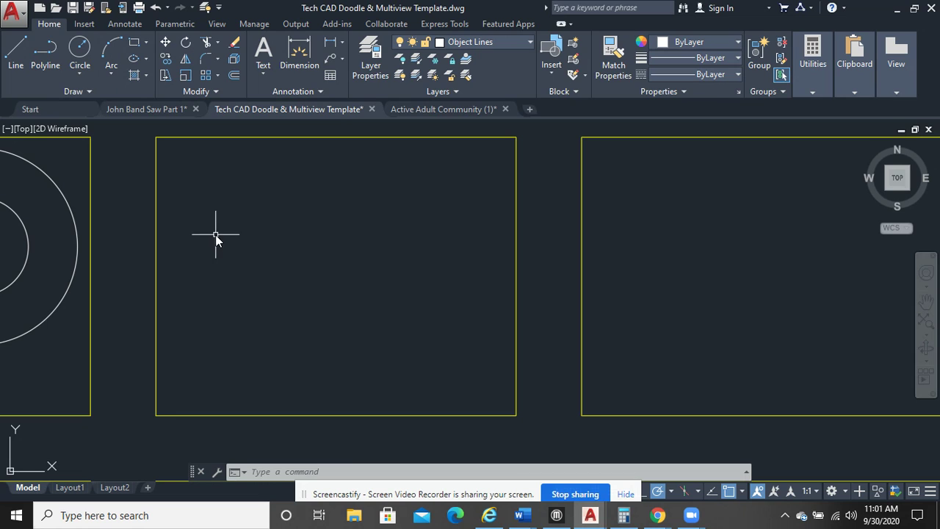
click(15, 53)
click(244, 270)
right_click(421, 242)
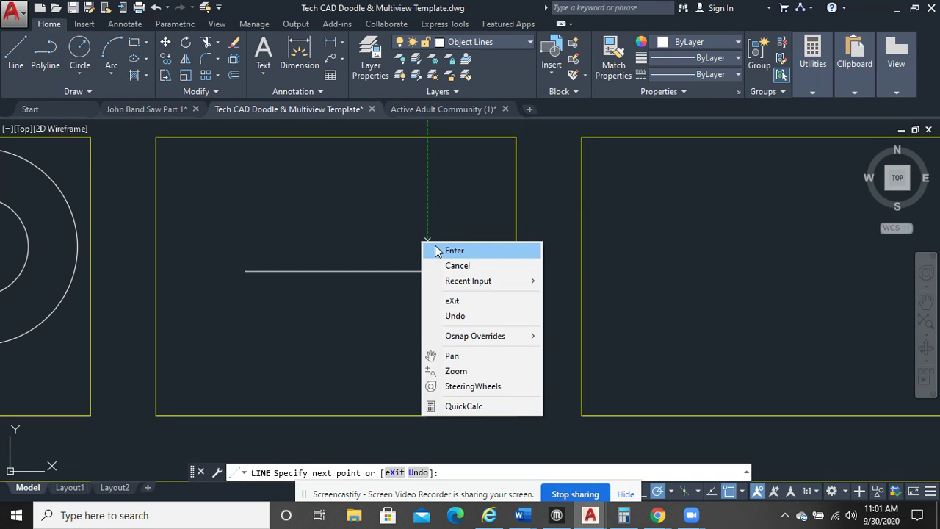
click(450, 251)
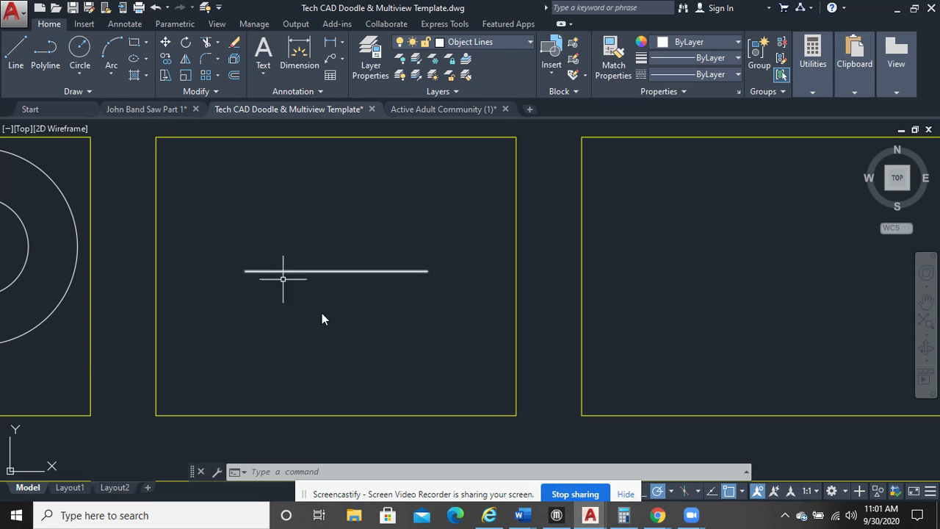
Copy the horizontal line straight down from its midpoint to place a parallel line near the sheet's lower border
click(382, 271)
right_click(369, 248)
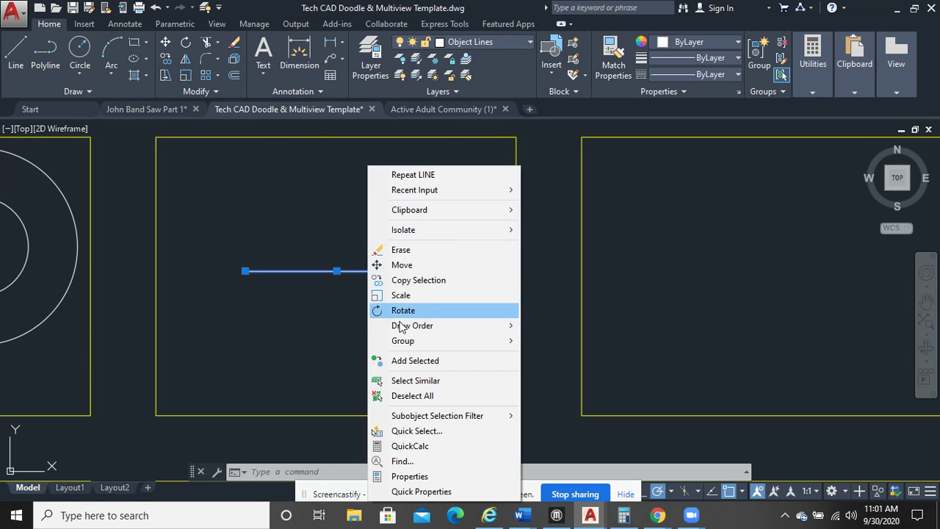
click(411, 280)
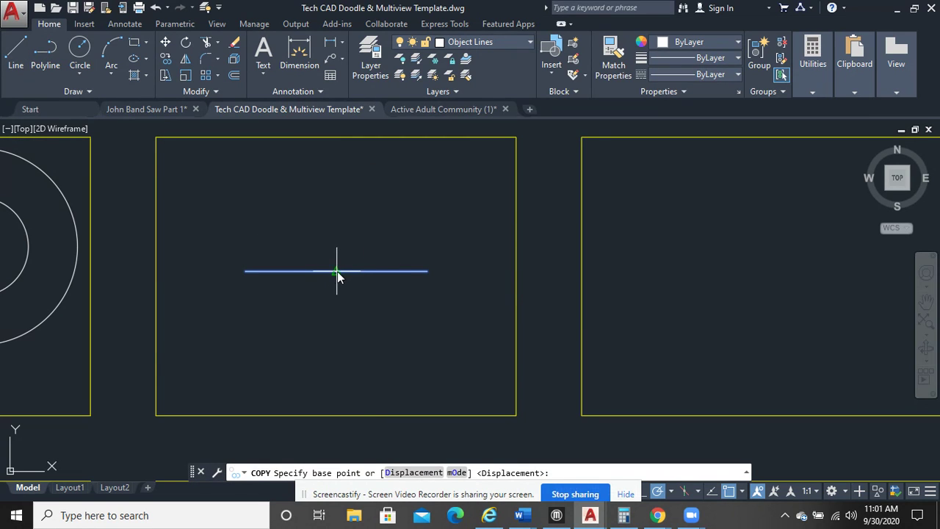
click(337, 271)
click(337, 356)
right_click(359, 250)
click(381, 252)
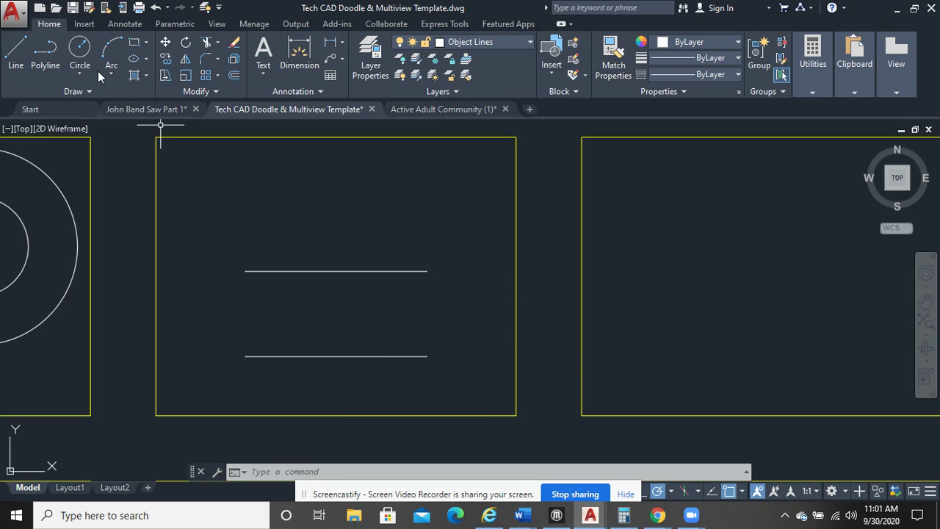
Draw a vertical line upward from the midpoint of the upper horizontal line, a bit over a quarter of its length
click(337, 271)
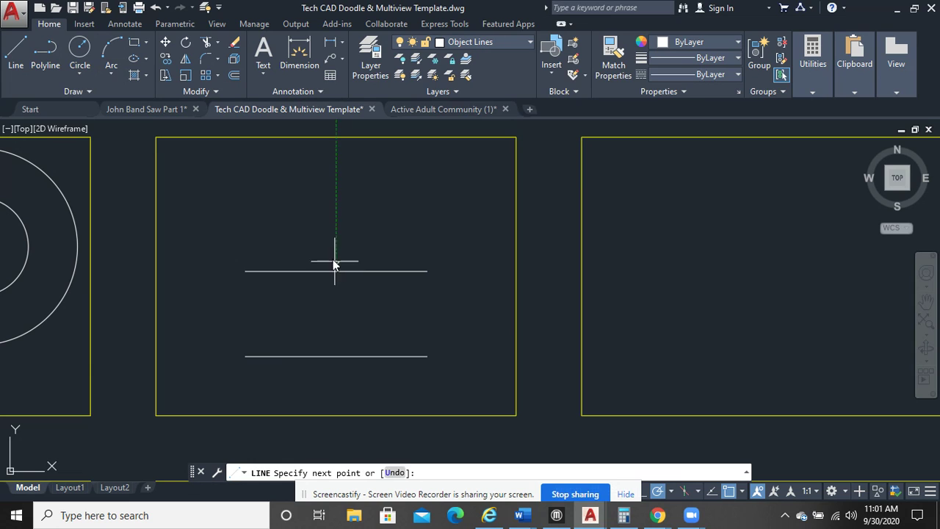
click(336, 219)
right_click(474, 200)
click(492, 210)
Draw a much shorter vertical line upward from the midpoint of the lower horizontal line
right_click(434, 195)
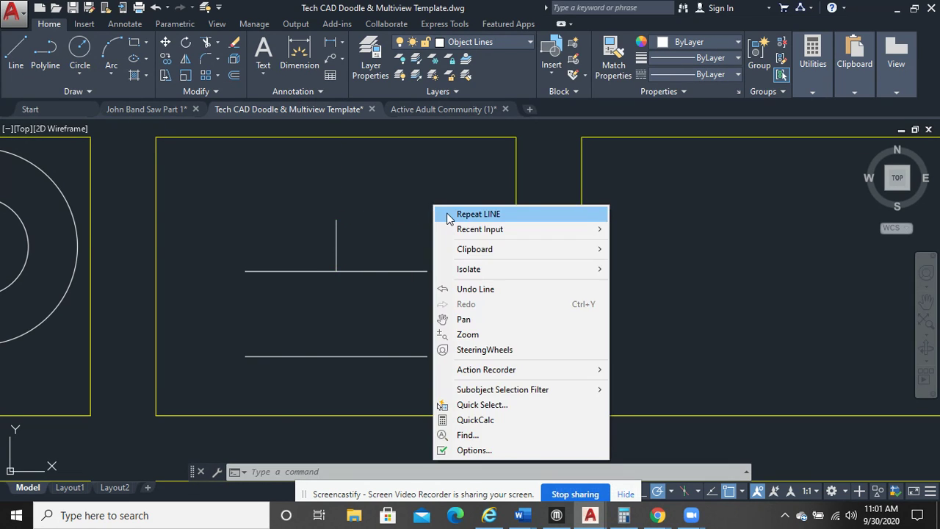
click(450, 209)
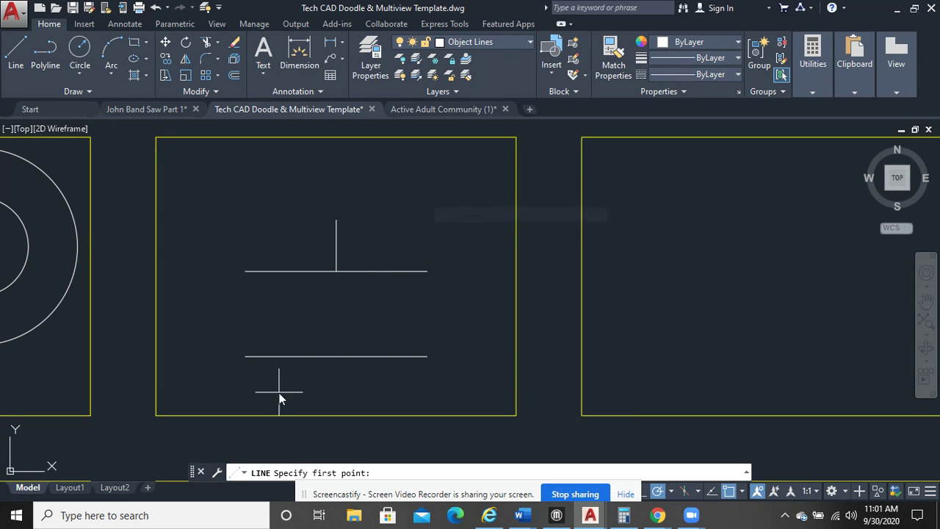
click(337, 356)
right_click(343, 299)
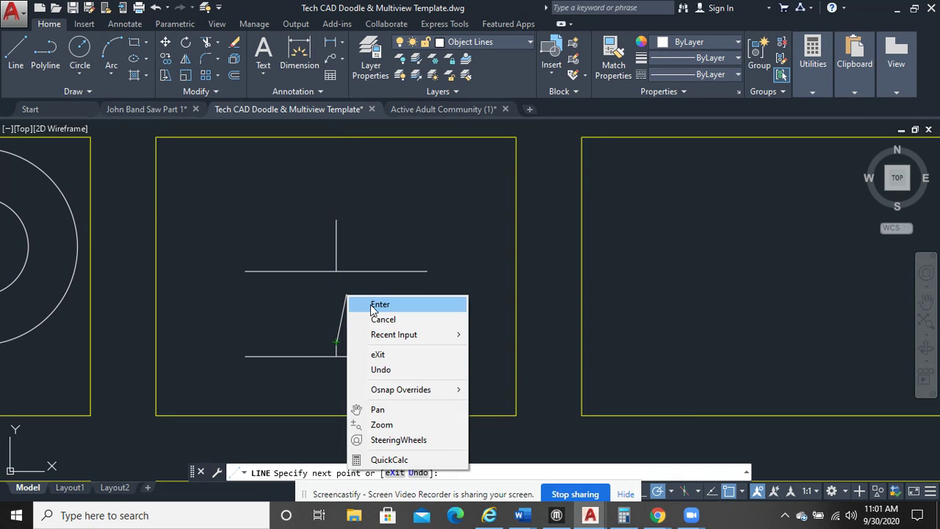
click(360, 309)
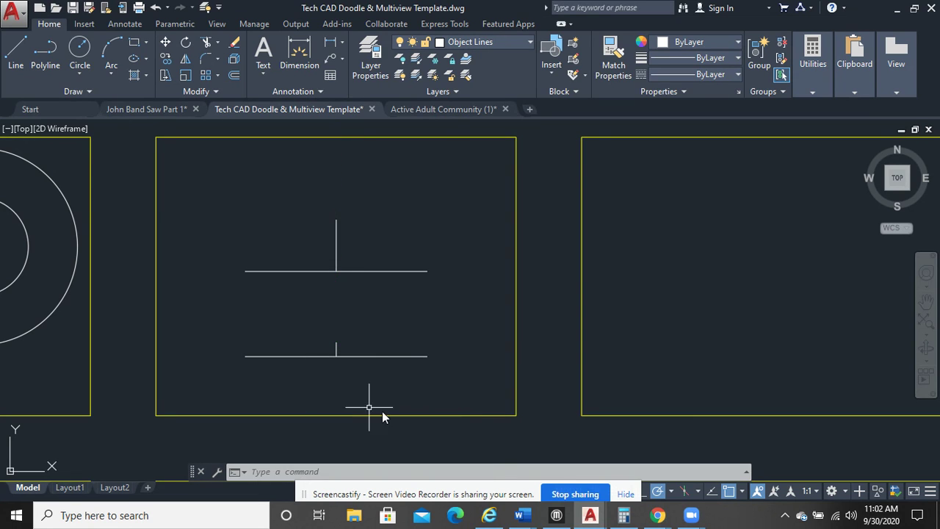
Draw a three-point arc from one end of the upper horizontal line through the vertical line's tip to the other end
click(381, 357)
click(379, 271)
key(Escape)
click(112, 51)
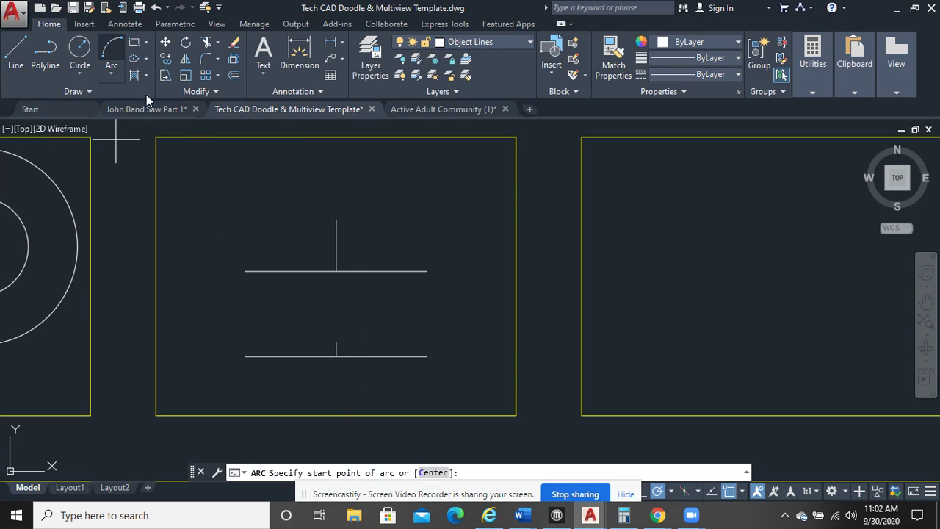
click(245, 271)
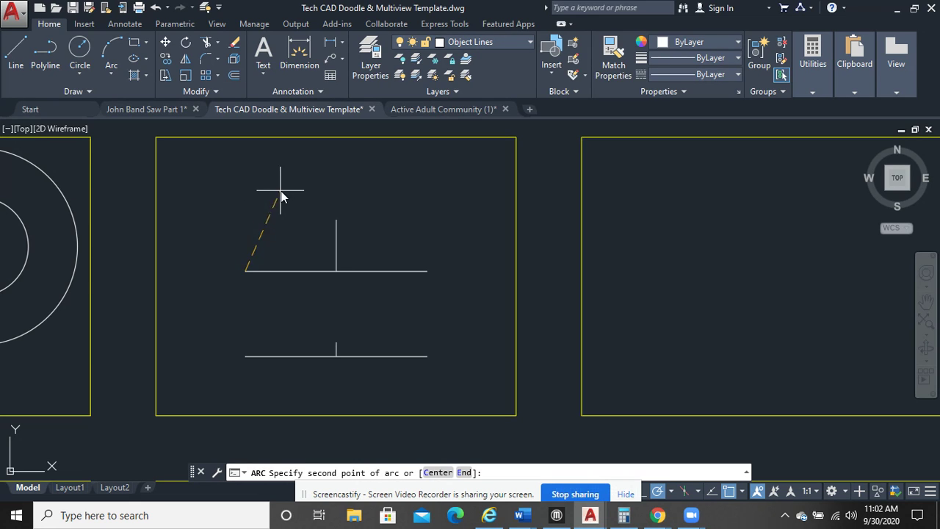
click(337, 220)
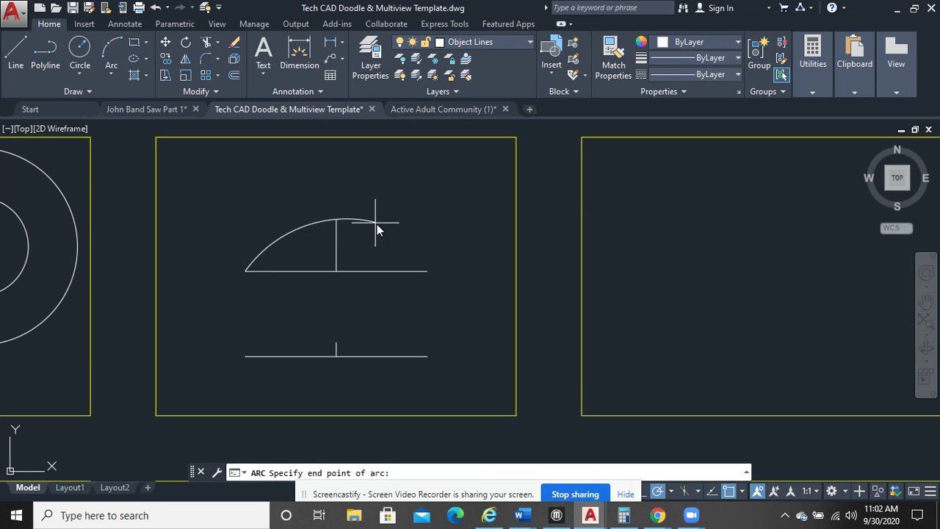
click(427, 271)
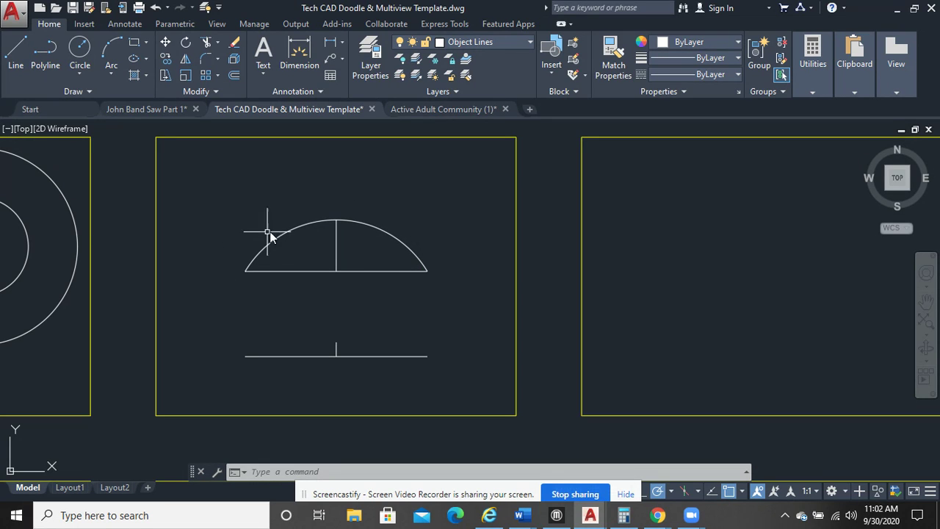
Draw a shallower three-point arc over the lower horizontal line, passing through the tip of its short vertical line
right_click(278, 299)
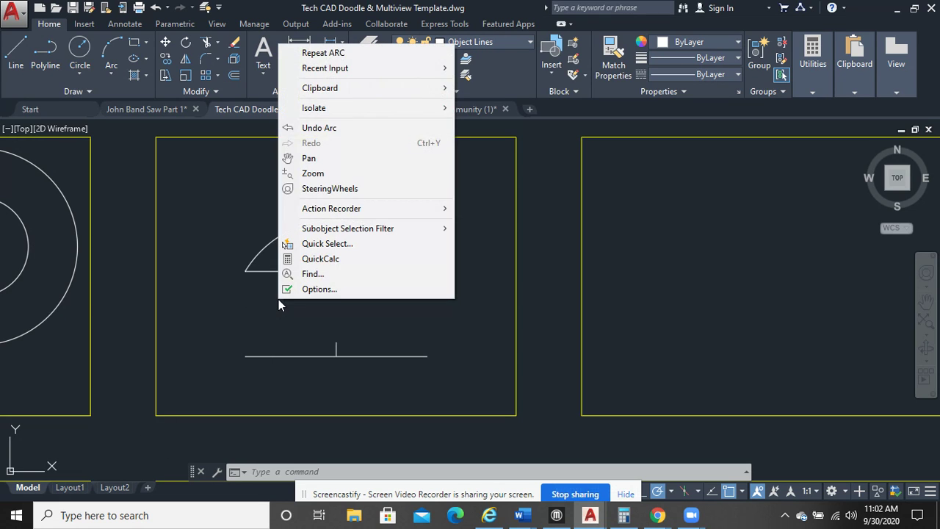
click(307, 49)
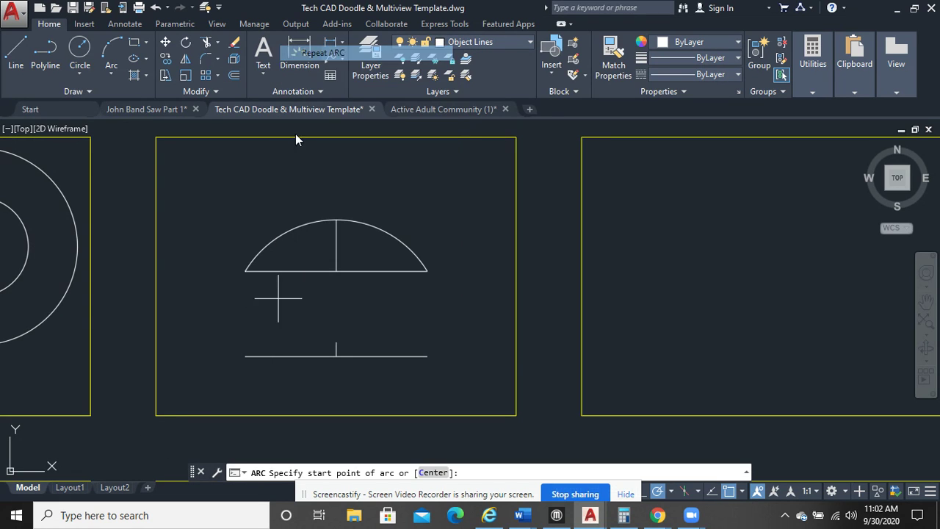
click(247, 357)
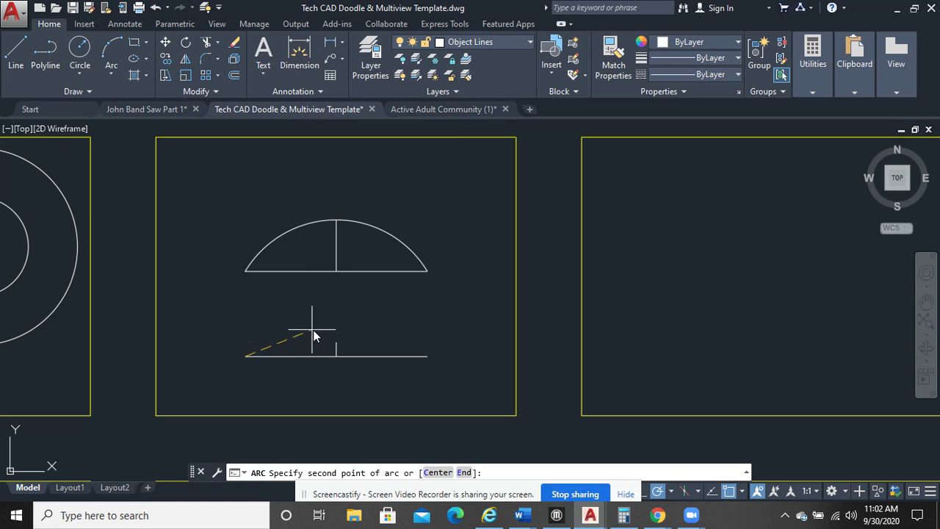
click(336, 343)
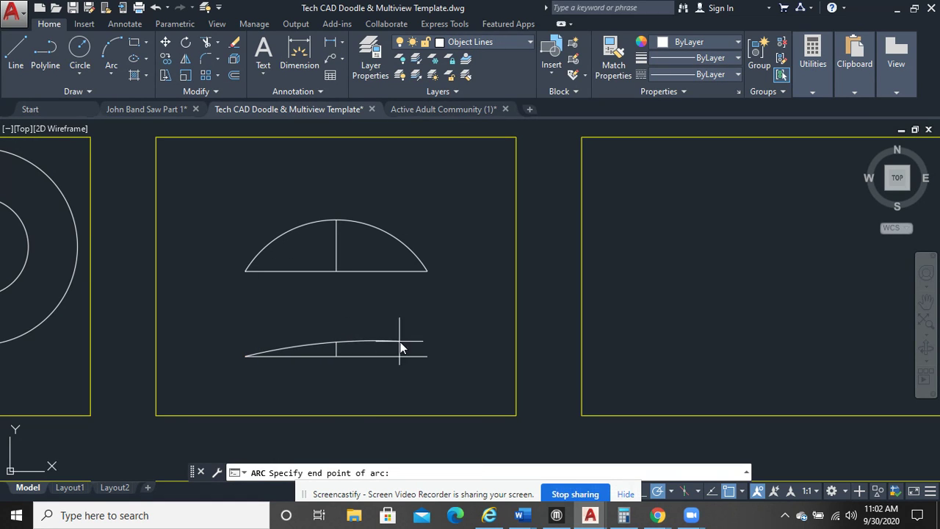
click(427, 357)
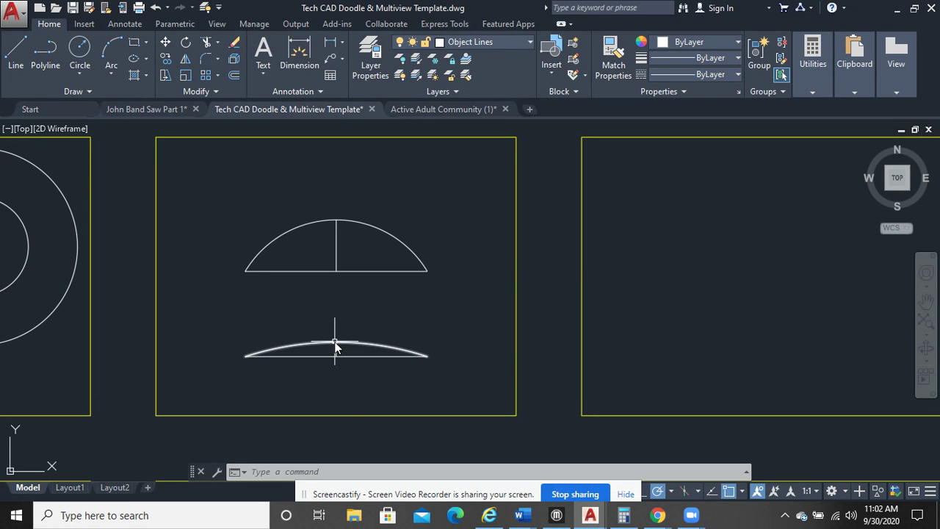
Erase both arcs and their horizontal and vertical construction lines from the third sheet
scroll(342, 345, down, 5)
middle_drag(346, 394, 365, 249)
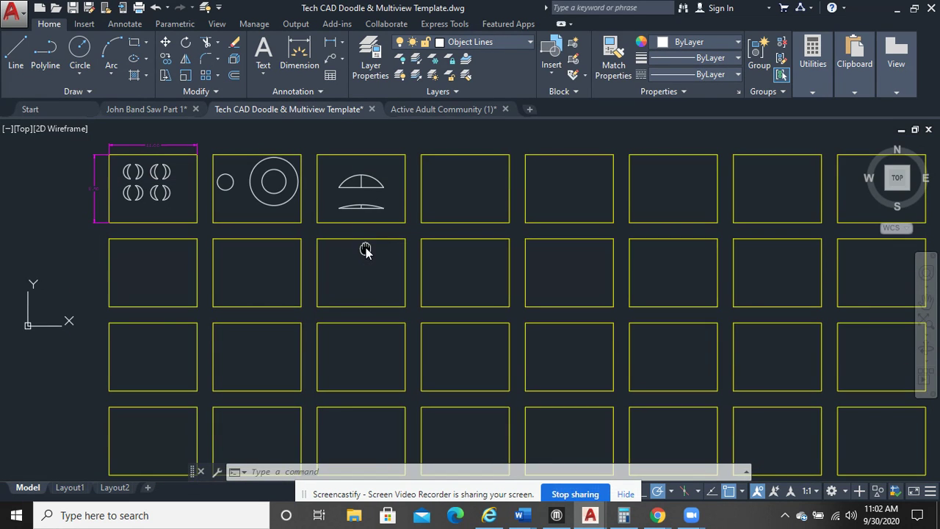
scroll(365, 283, up, 4)
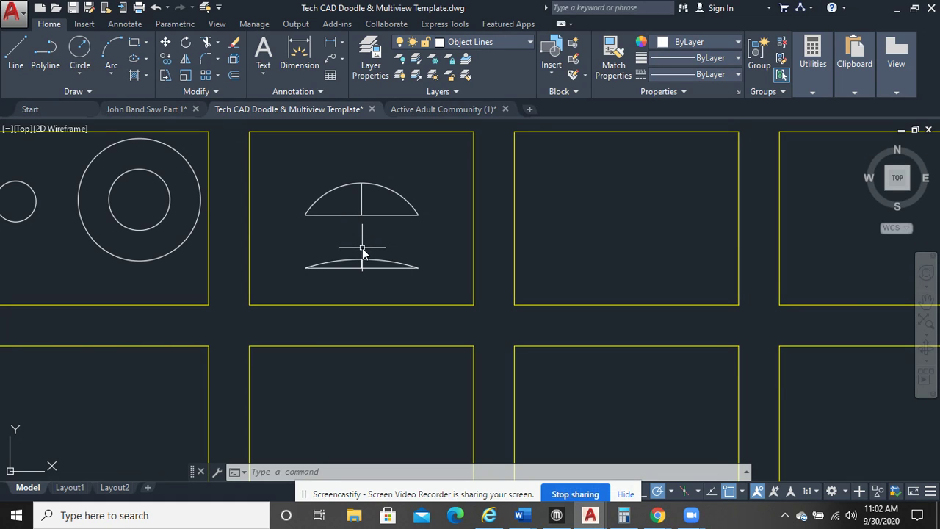
click(431, 281)
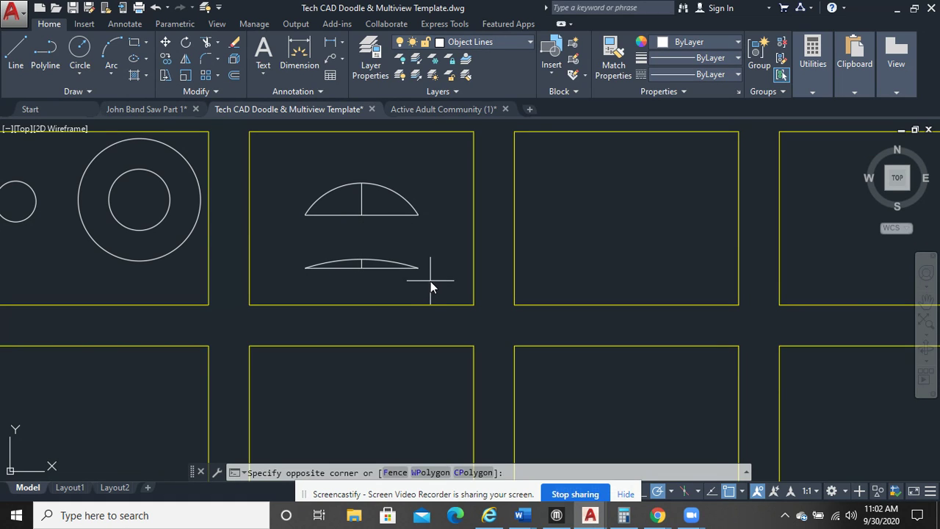
click(375, 302)
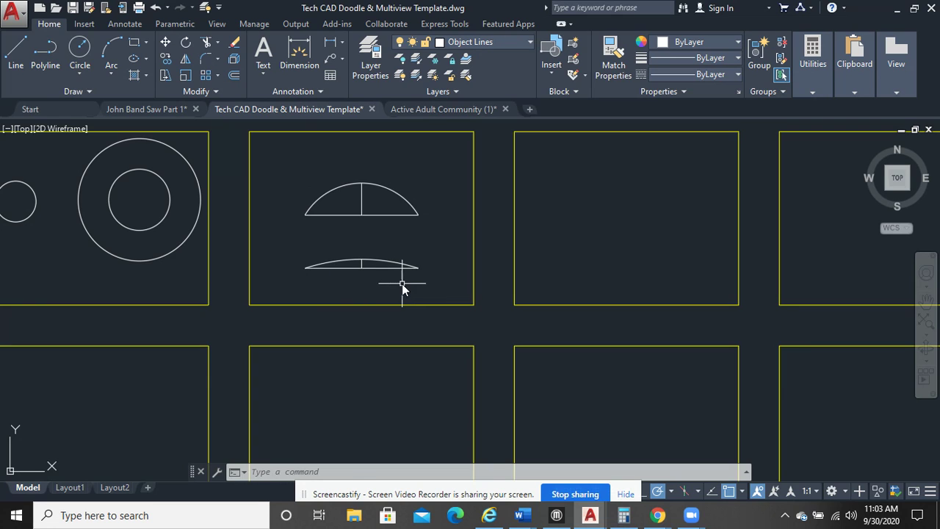
click(402, 282)
click(338, 177)
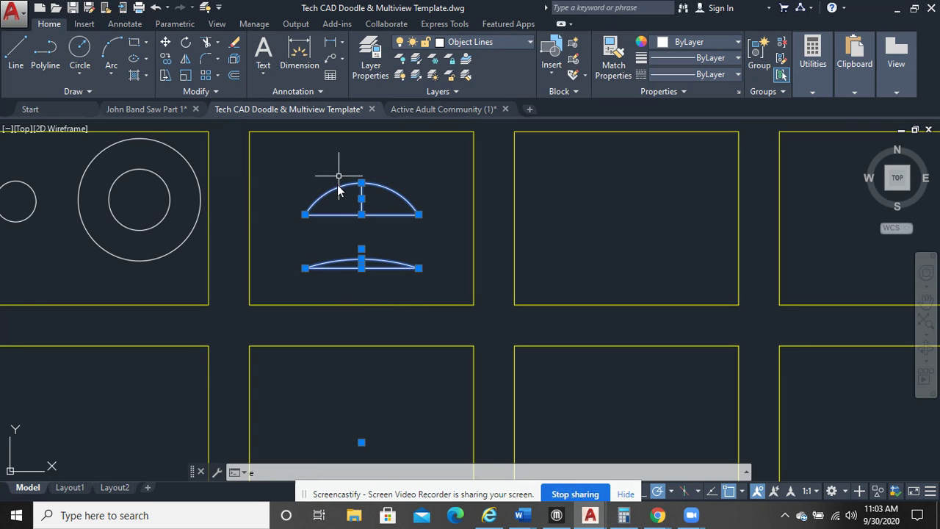
key(Delete)
Draw a shallow three-point arc freehand in the left part of the third sheet, running upward and bulging right
middle_drag(333, 185, 300, 210)
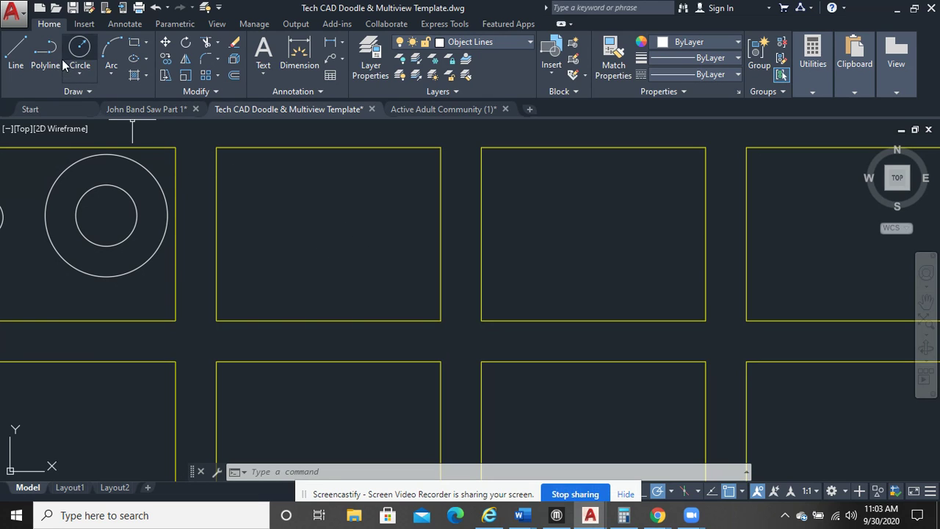
click(108, 51)
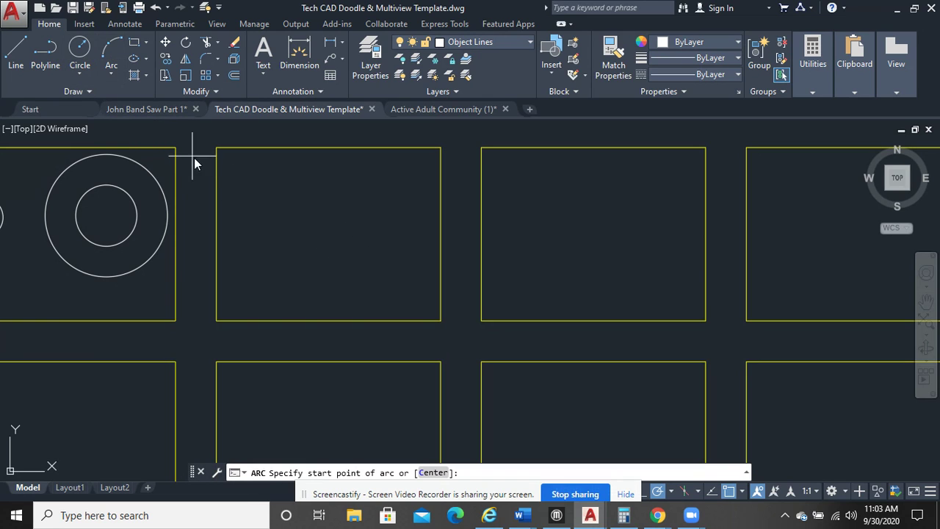
click(271, 286)
click(281, 237)
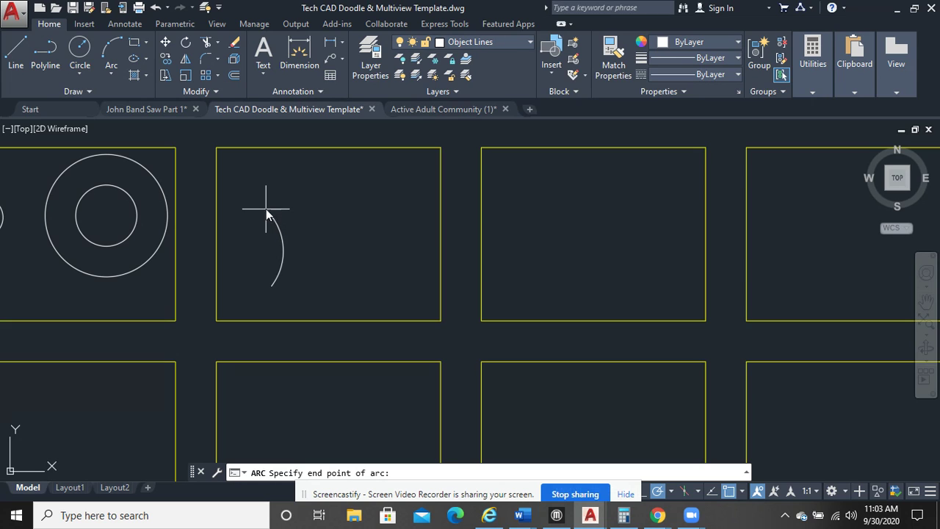
click(278, 201)
Draw a second, more strongly curved three-point arc to the right of the first one in the same sheet
right_click(382, 185)
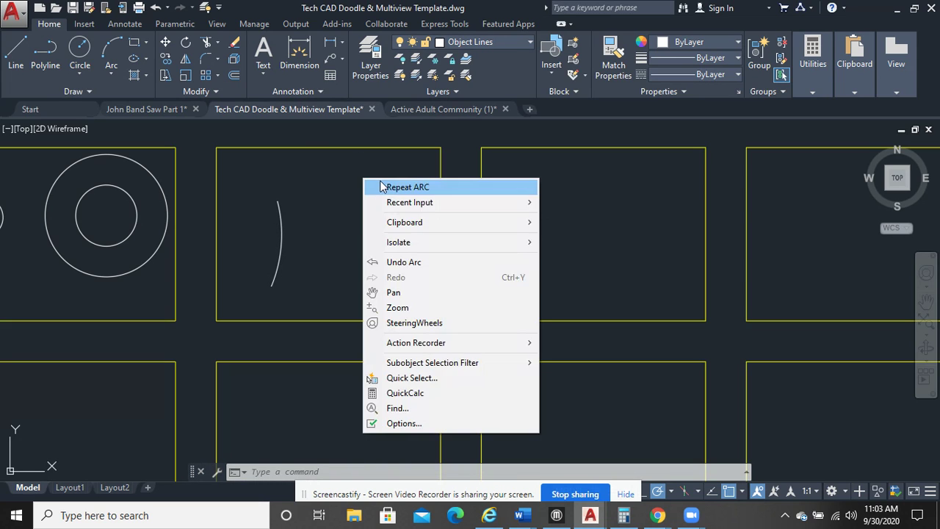
click(381, 186)
click(352, 278)
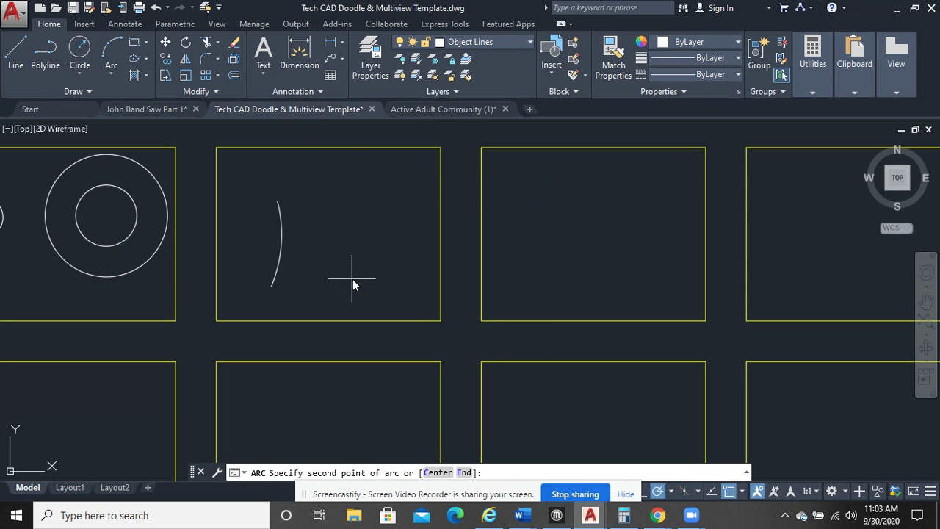
click(388, 246)
click(358, 198)
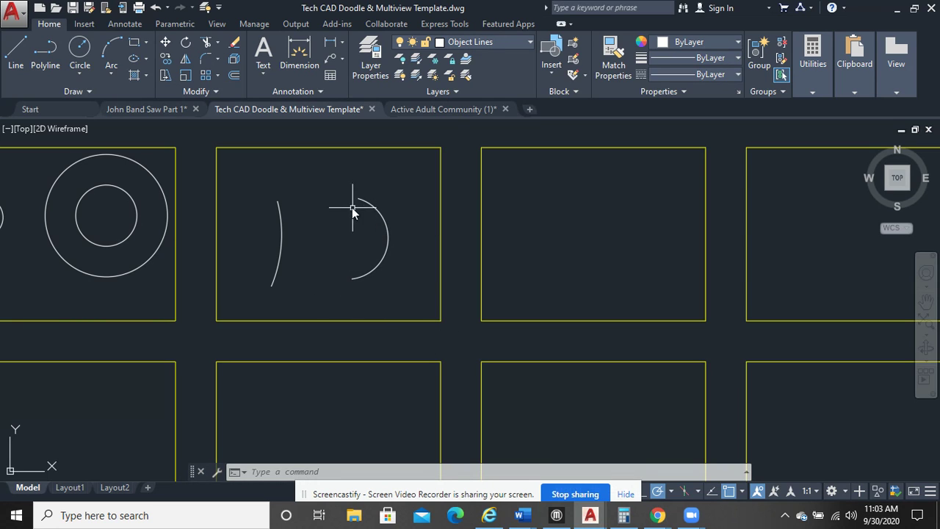
click(407, 286)
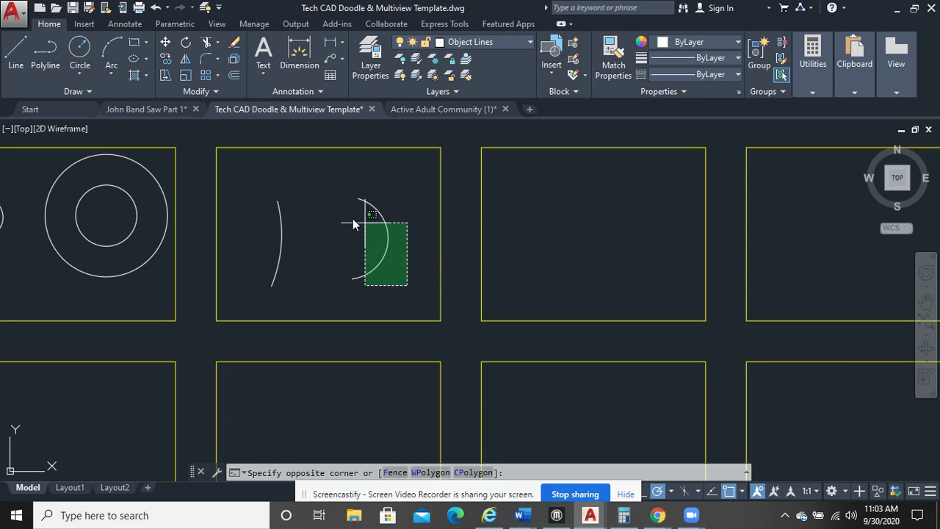
click(244, 185)
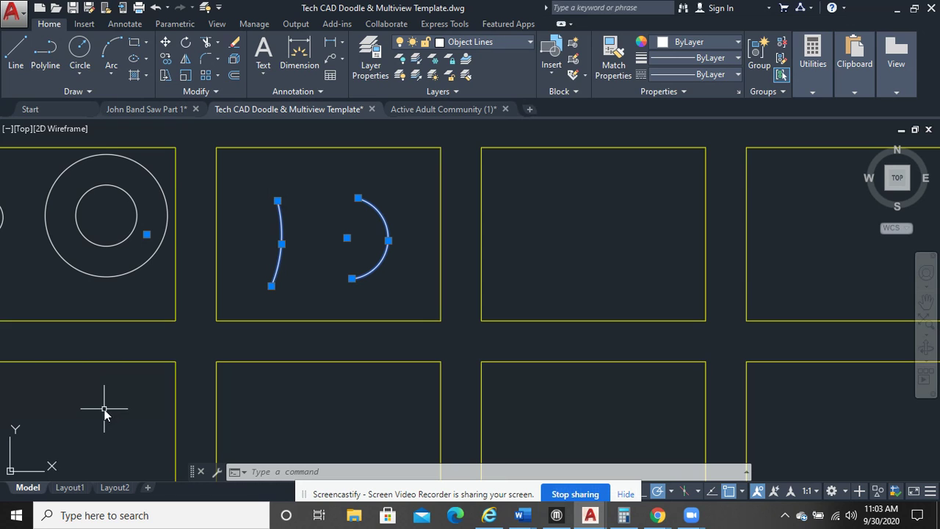
key(Escape)
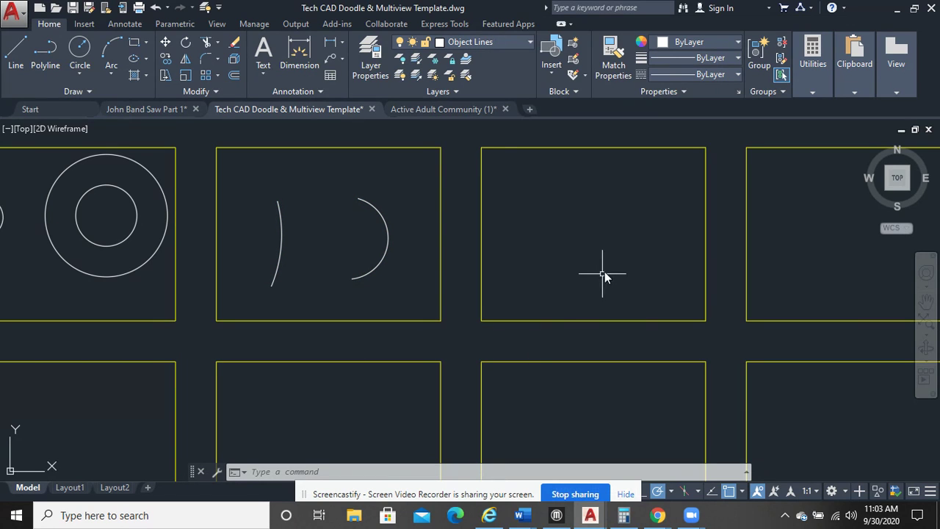
middle_drag(558, 251, 436, 258)
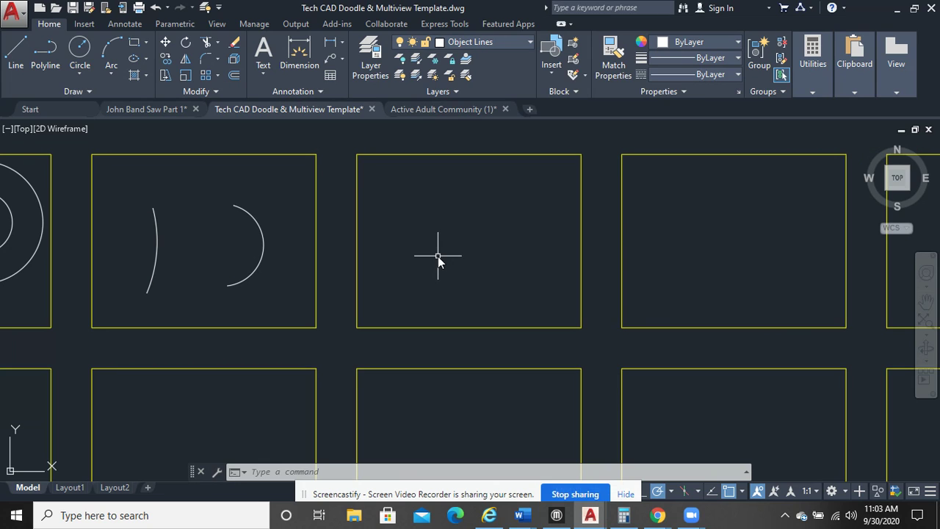
middle_drag(483, 267, 411, 265)
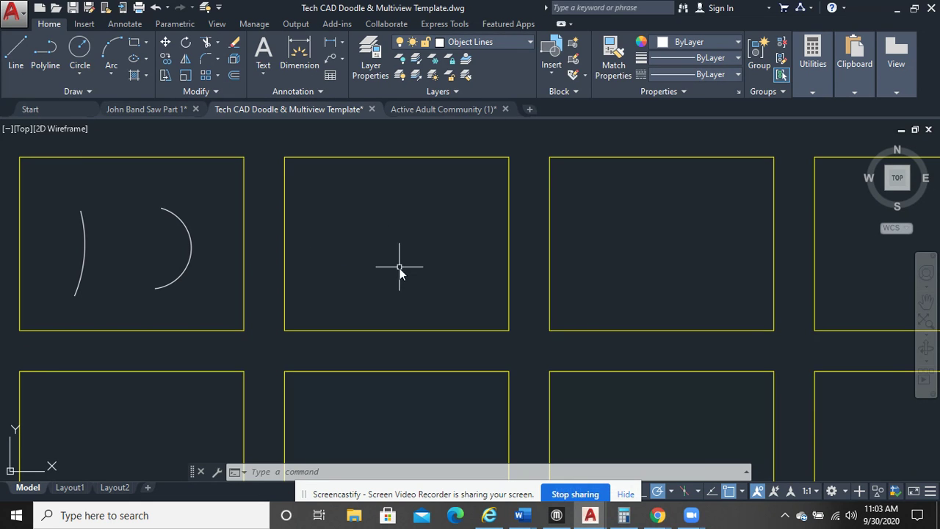
click(146, 43)
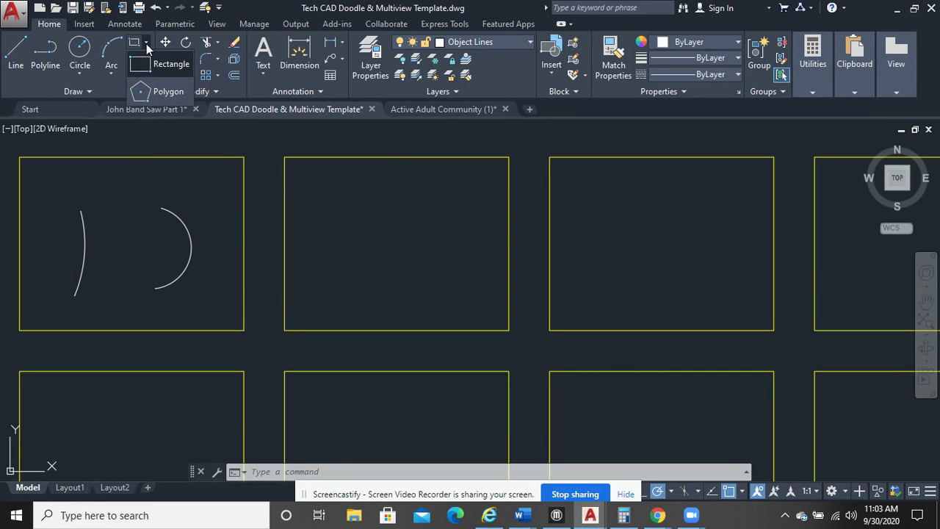
click(162, 91)
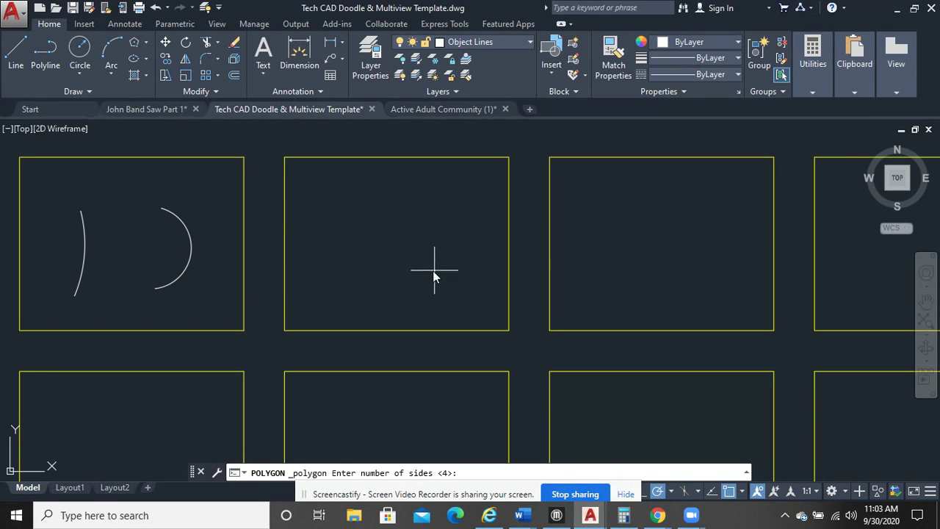
key(Escape)
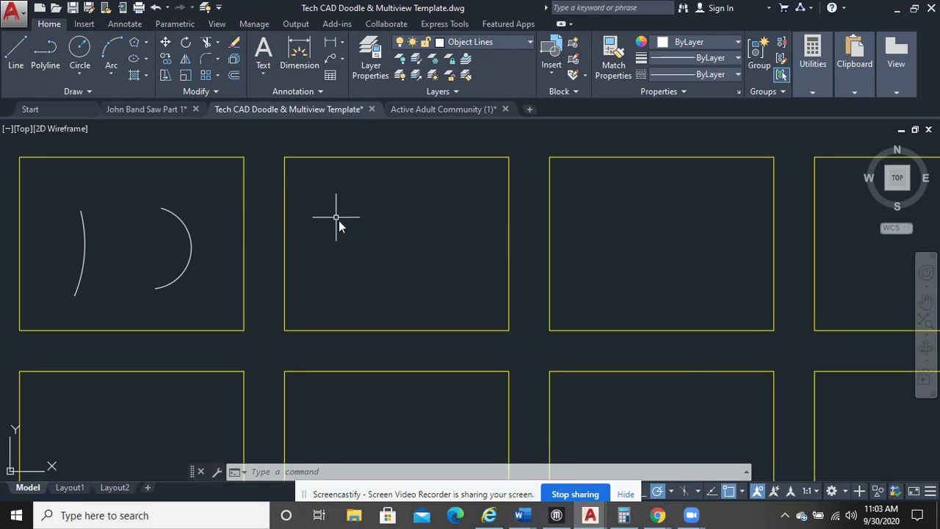
click(147, 44)
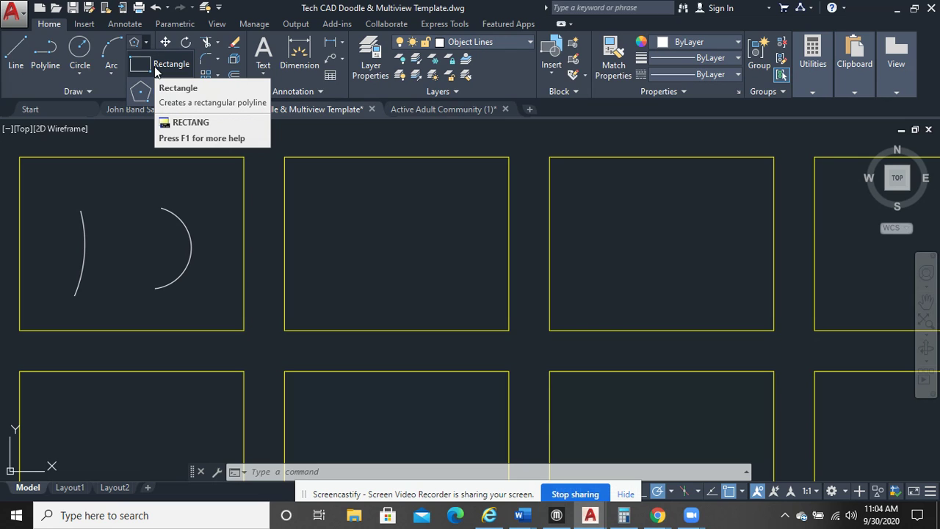
click(154, 66)
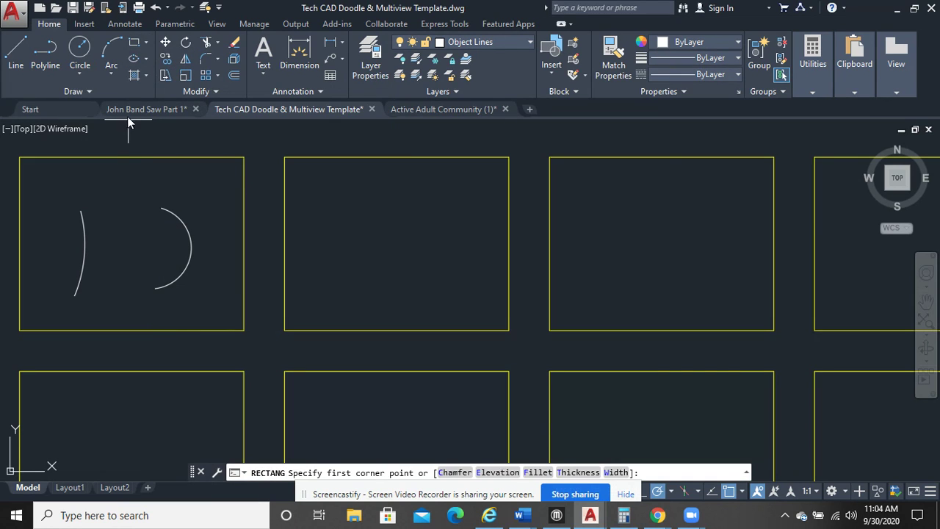
key(Escape)
click(145, 44)
click(150, 84)
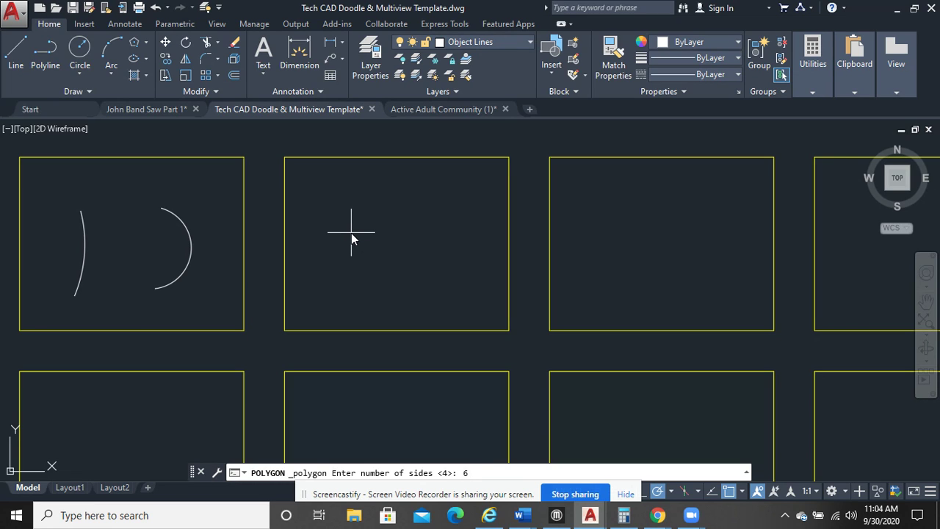
key(Return)
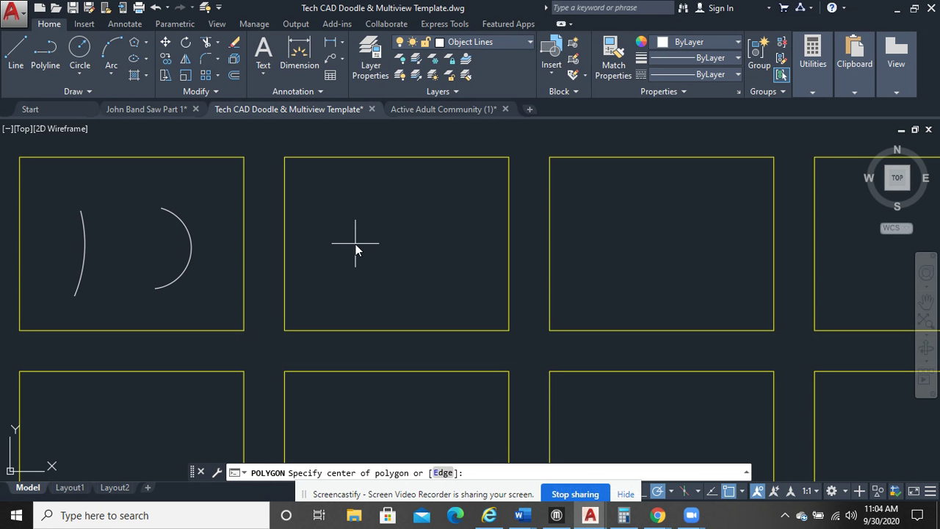
click(356, 244)
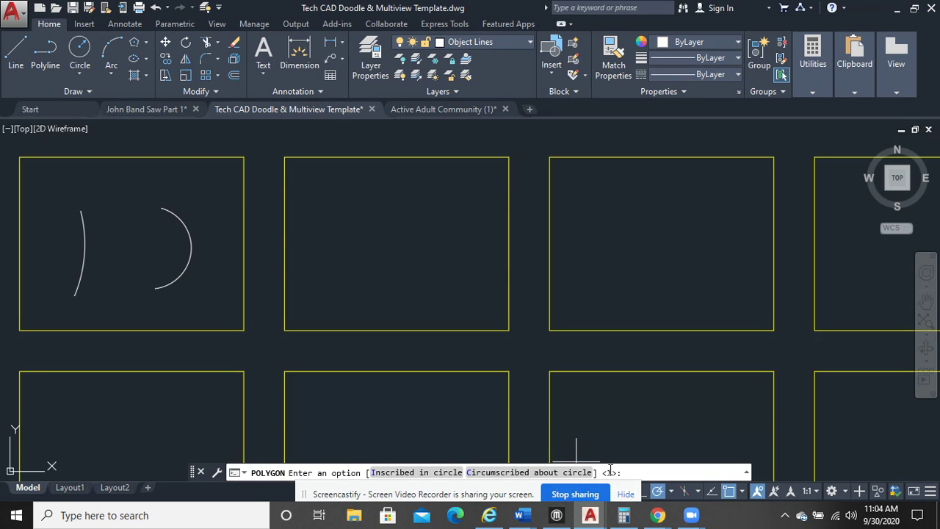
key(Escape)
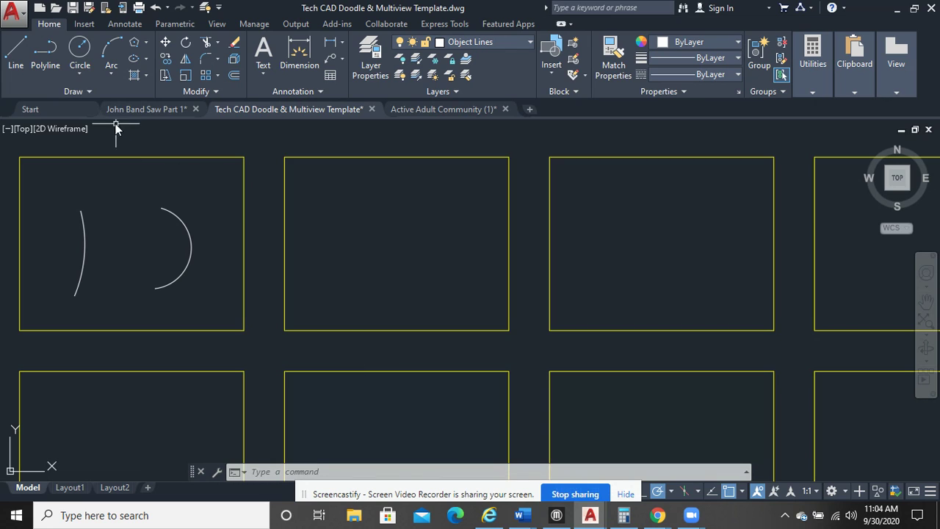
Draw a circle with a diameter of 1 in the left half of the fourth sheet
text(c)
key(Return)
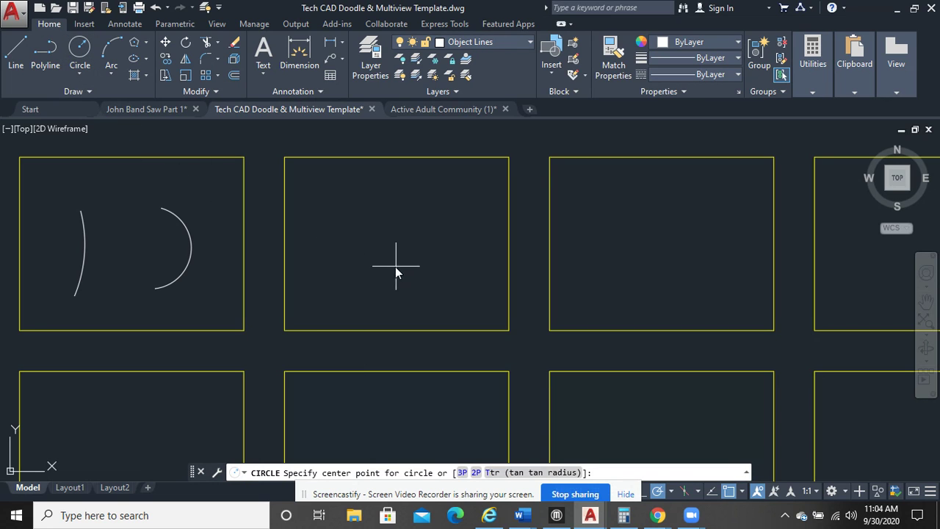
click(347, 247)
text(d)
key(Return)
text(1)
key(Return)
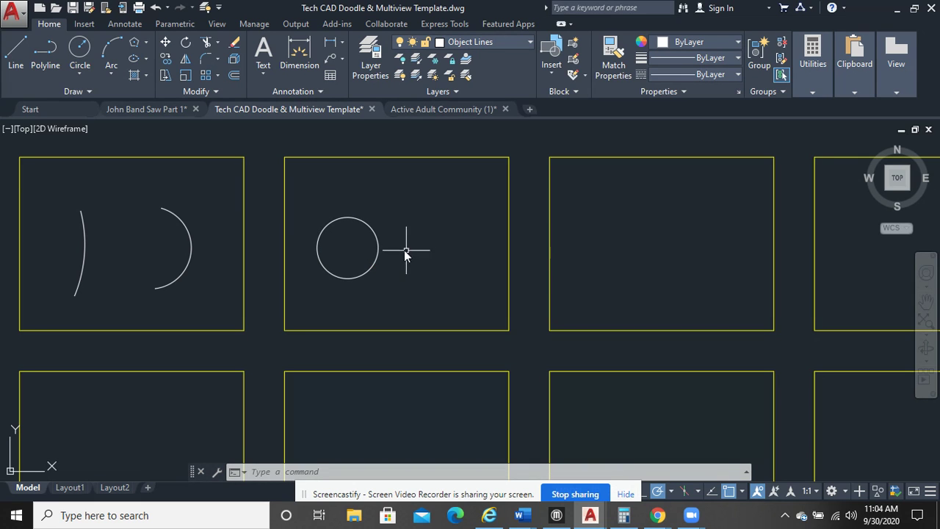
Copy the circle from its center to a spot directly to its right in the fourth sheet, leaving a gap between them
click(384, 260)
click(363, 260)
right_click(361, 261)
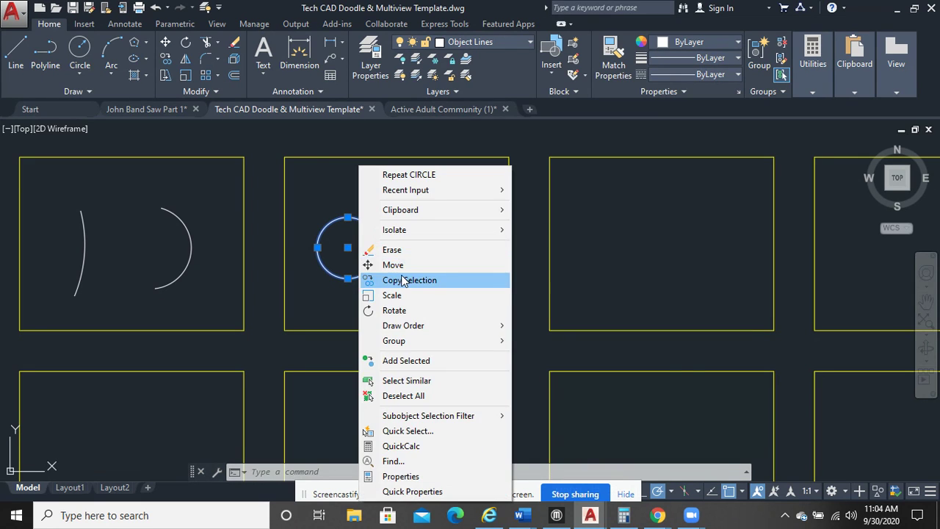
click(404, 279)
click(347, 247)
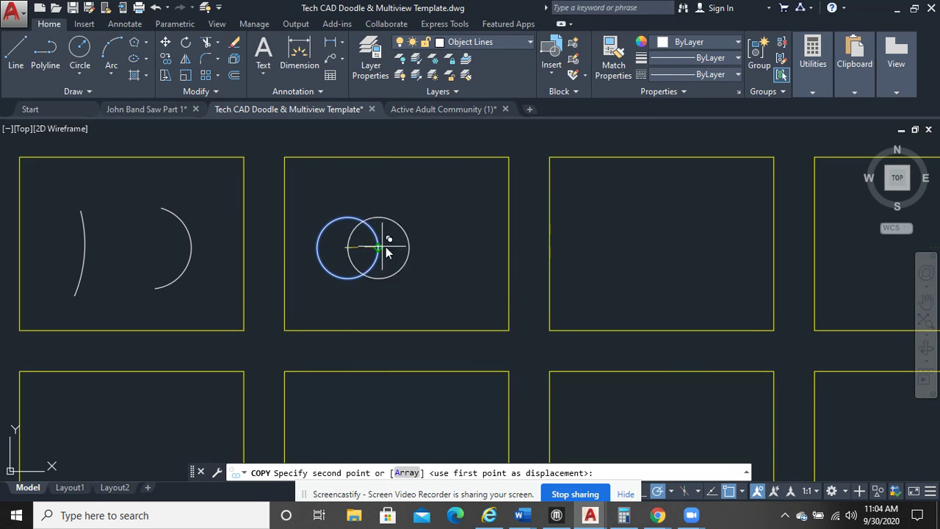
click(427, 249)
right_click(447, 188)
click(479, 196)
Draw a six-sided polygon inscribed in the left circle, centered on it and sized to the circle's bottom quadrant
scroll(386, 247, up, 5)
middle_drag(384, 248, 385, 288)
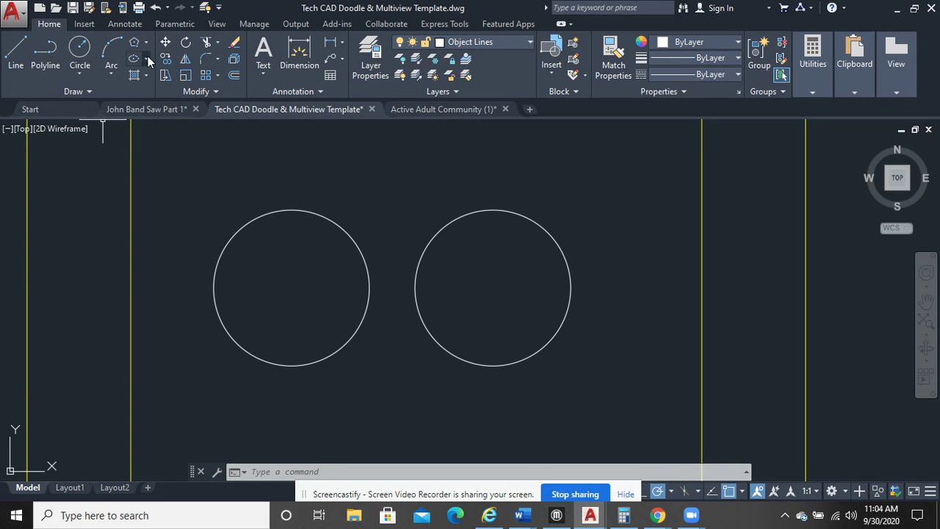
click(134, 41)
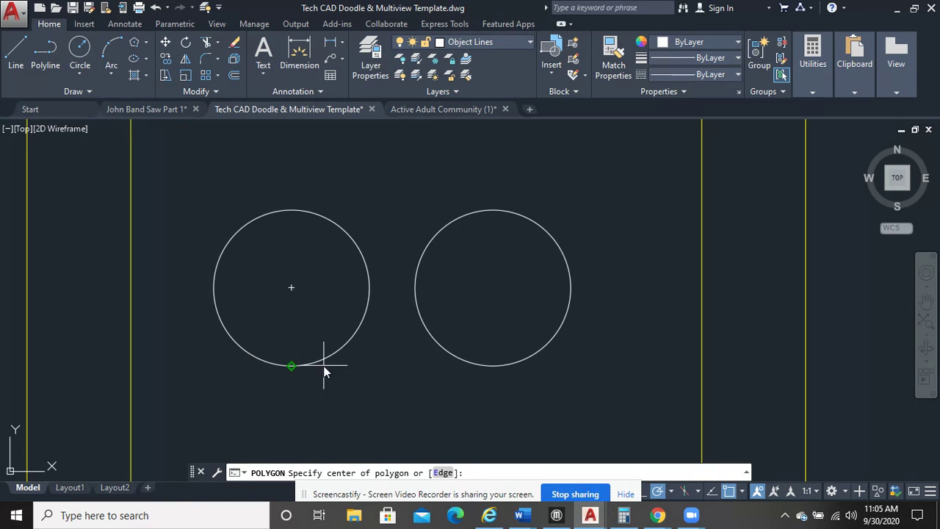
click(291, 288)
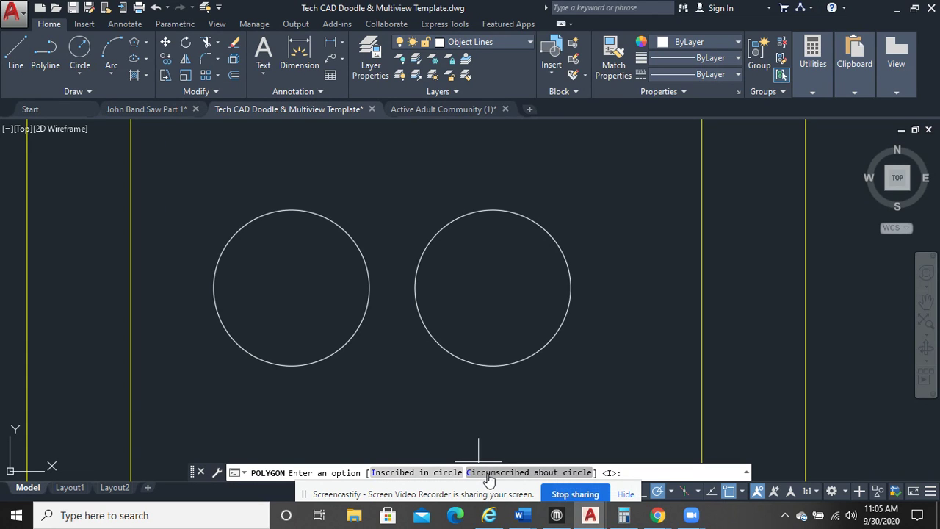
click(411, 473)
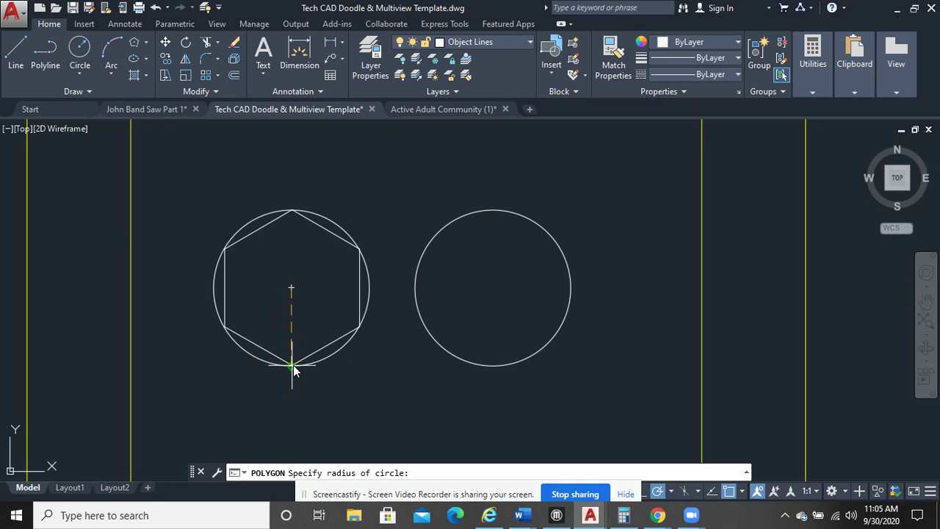
click(291, 365)
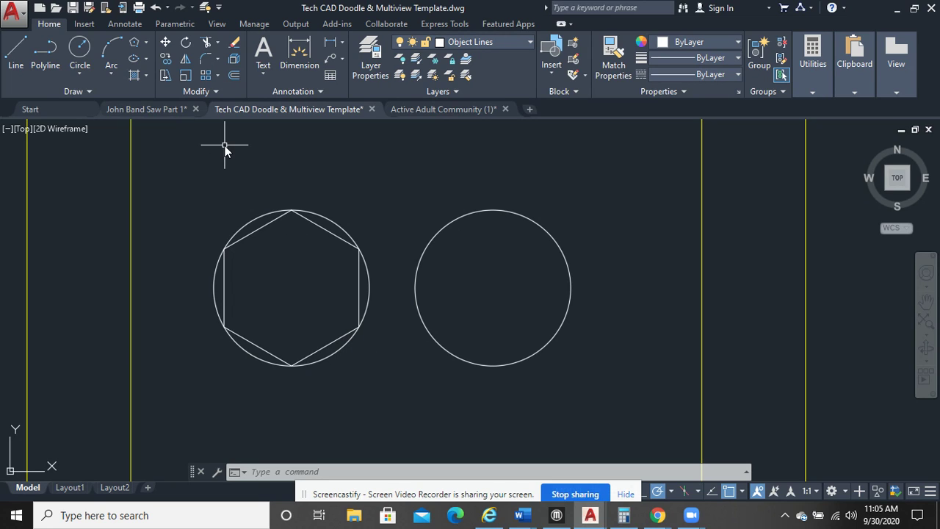
Draw a six-sided polygon circumscribed about the right circle, centered on it and sized to the circle's bottom quadrant
click(136, 44)
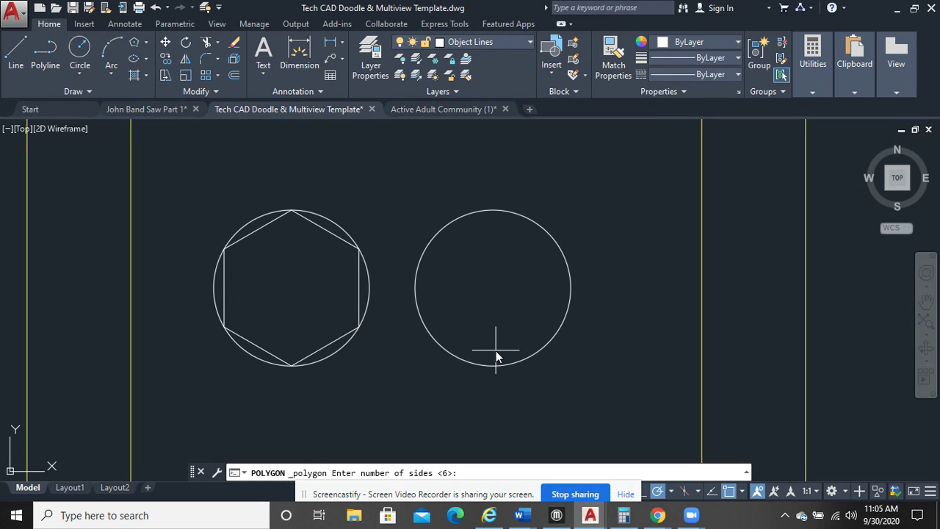
key(Return)
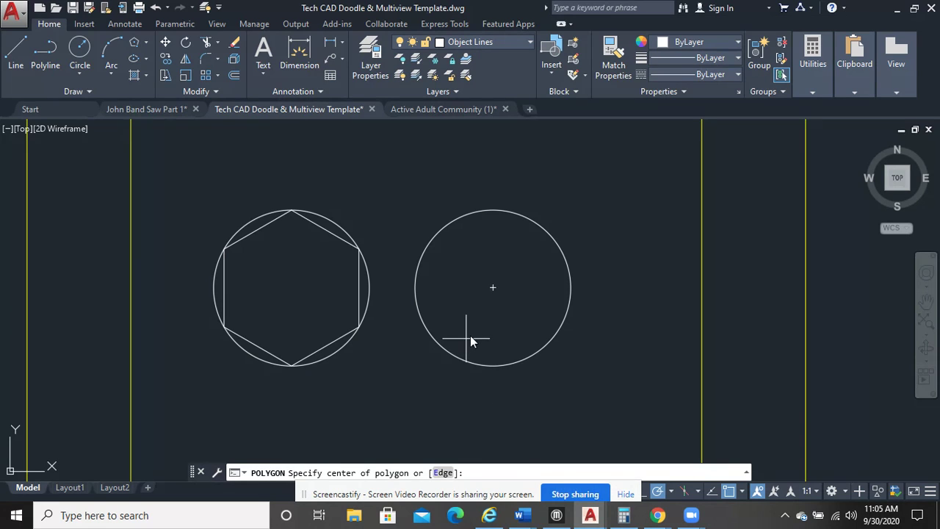
click(493, 290)
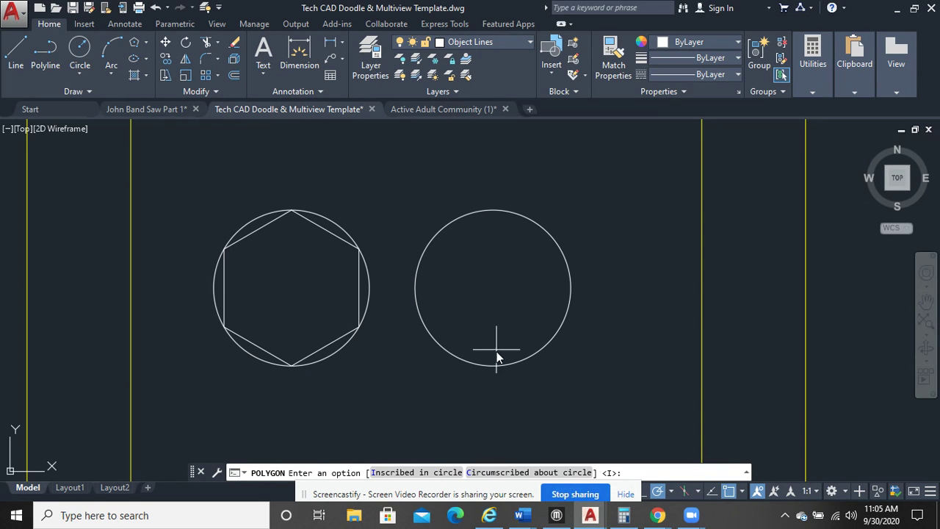
click(502, 472)
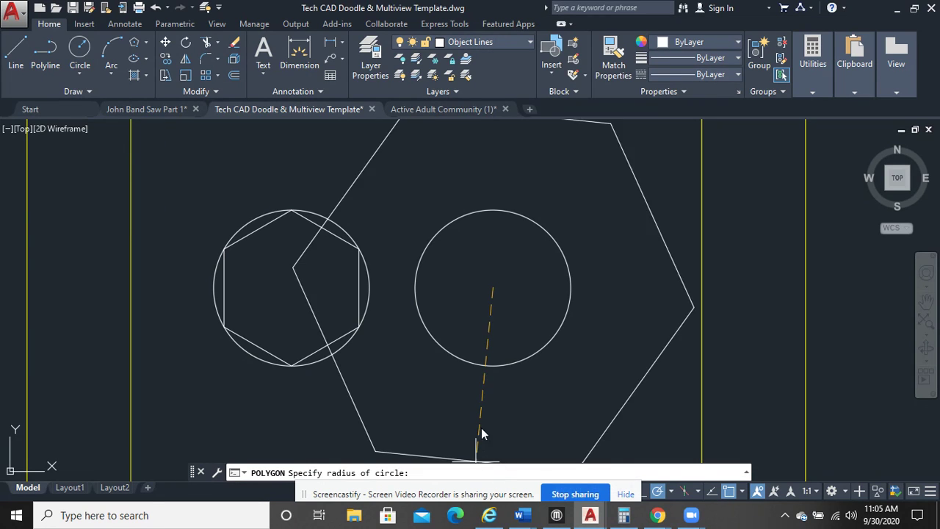
click(493, 367)
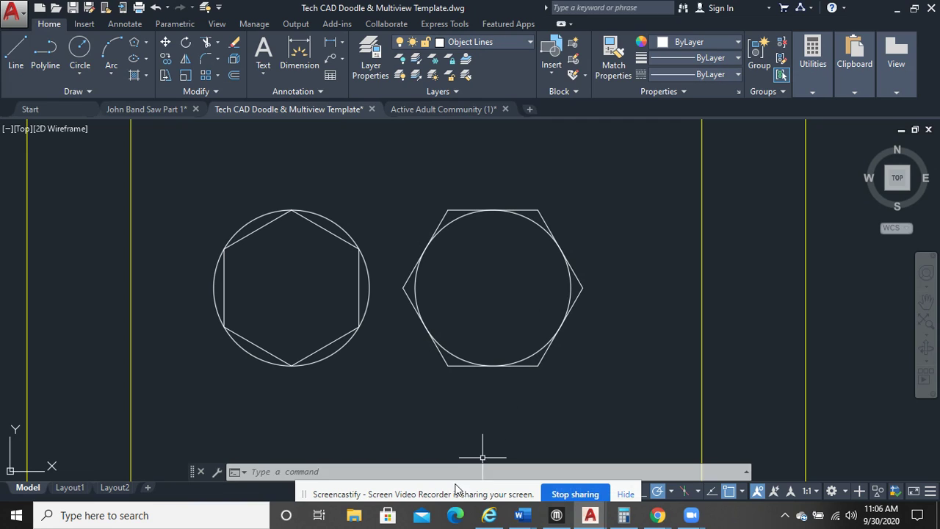
Examine how the inscribed and circumscribed hexagons relate to their circles by highlighting the shapes one at a time
click(456, 210)
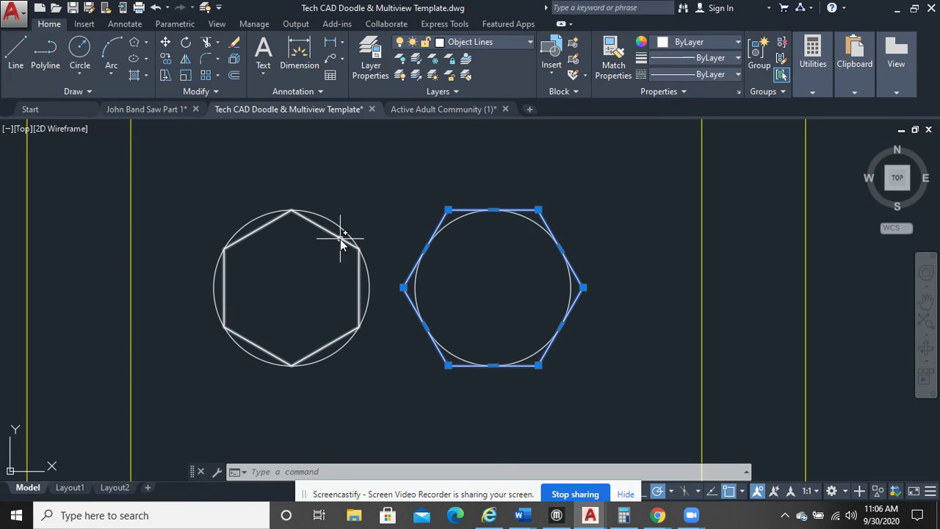
key(Escape)
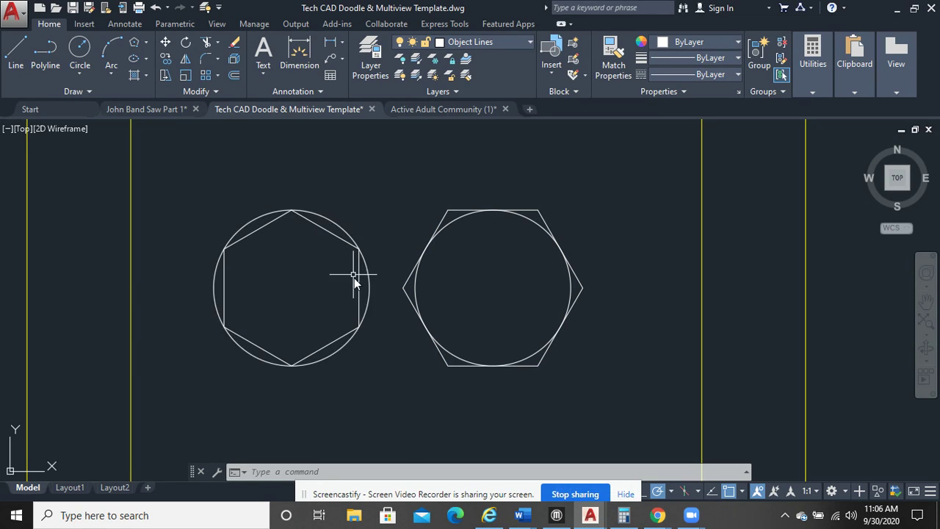
mouse_move(334, 227)
drag(290, 285, 298, 278)
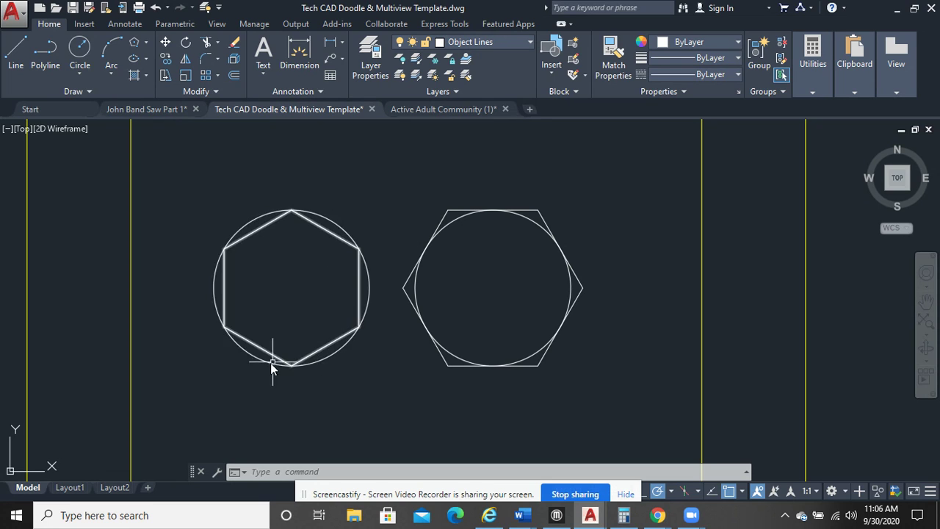
click(331, 222)
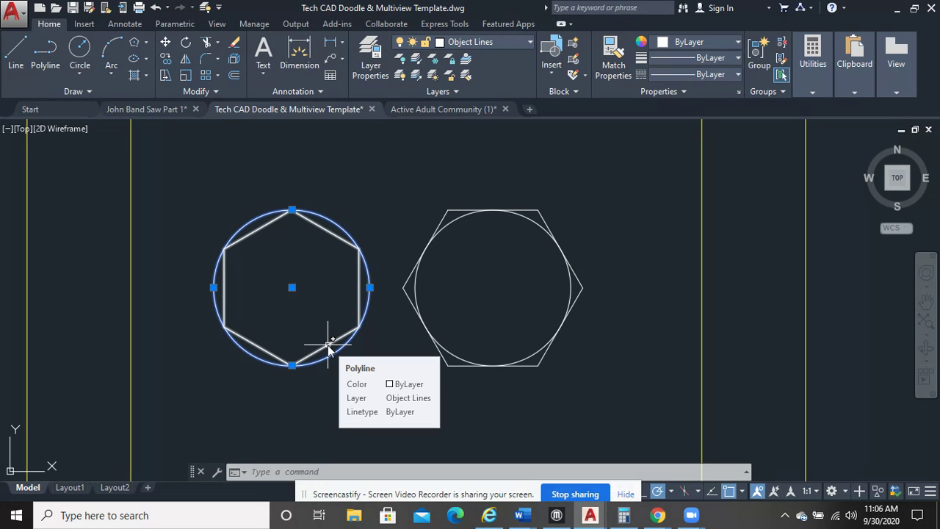
key(Escape)
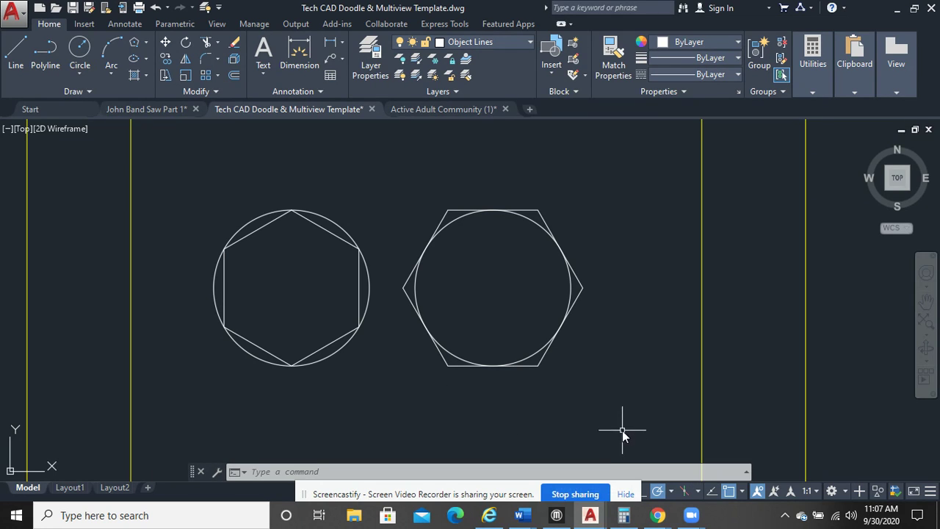
click(534, 356)
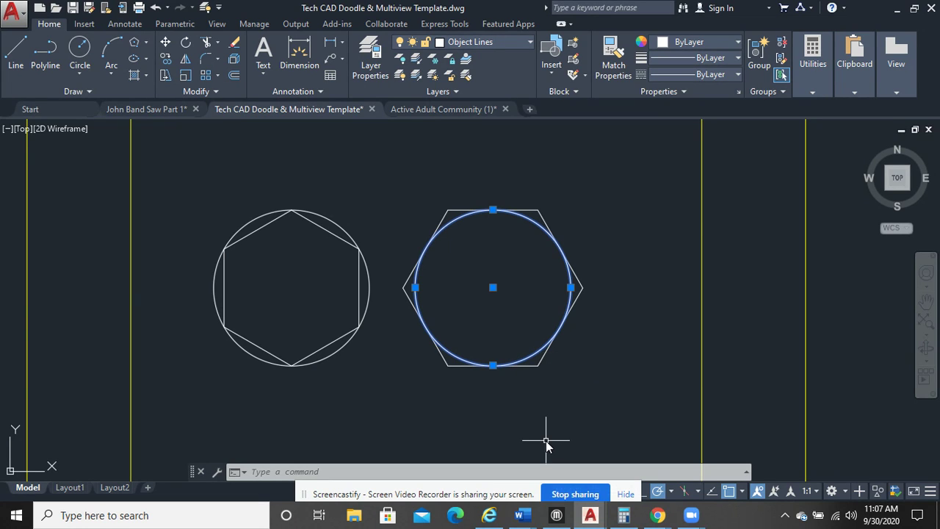
key(Escape)
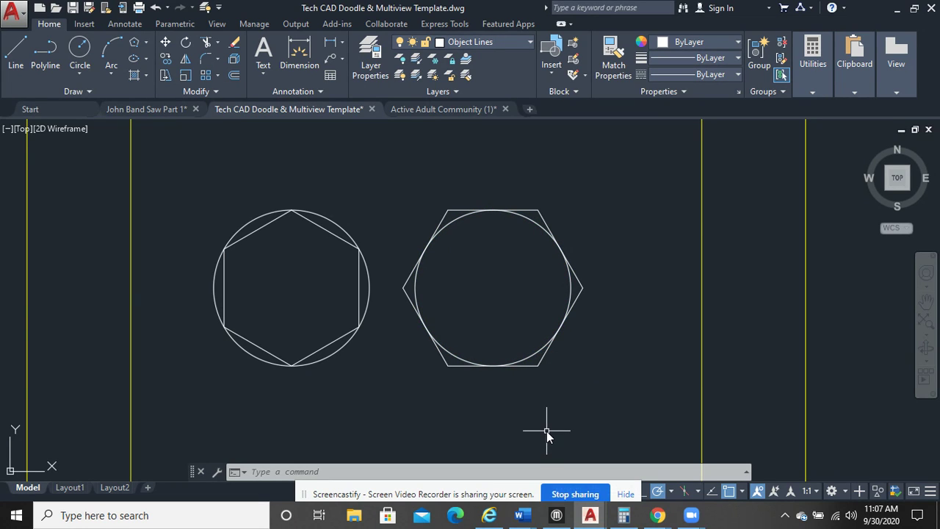
click(454, 213)
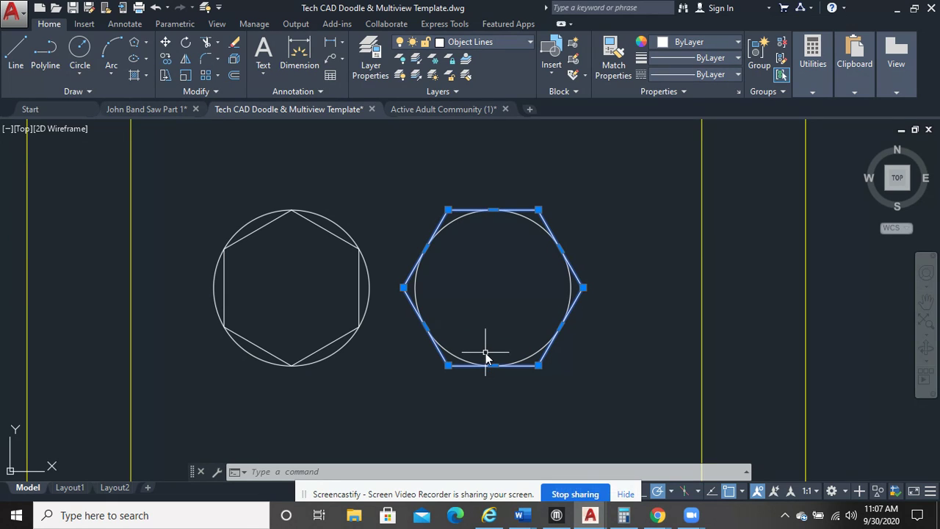
key(Escape)
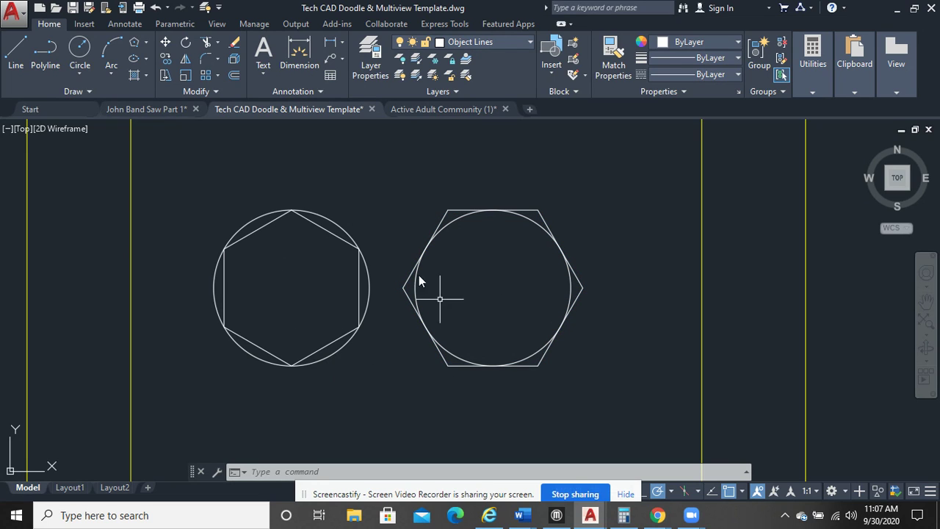